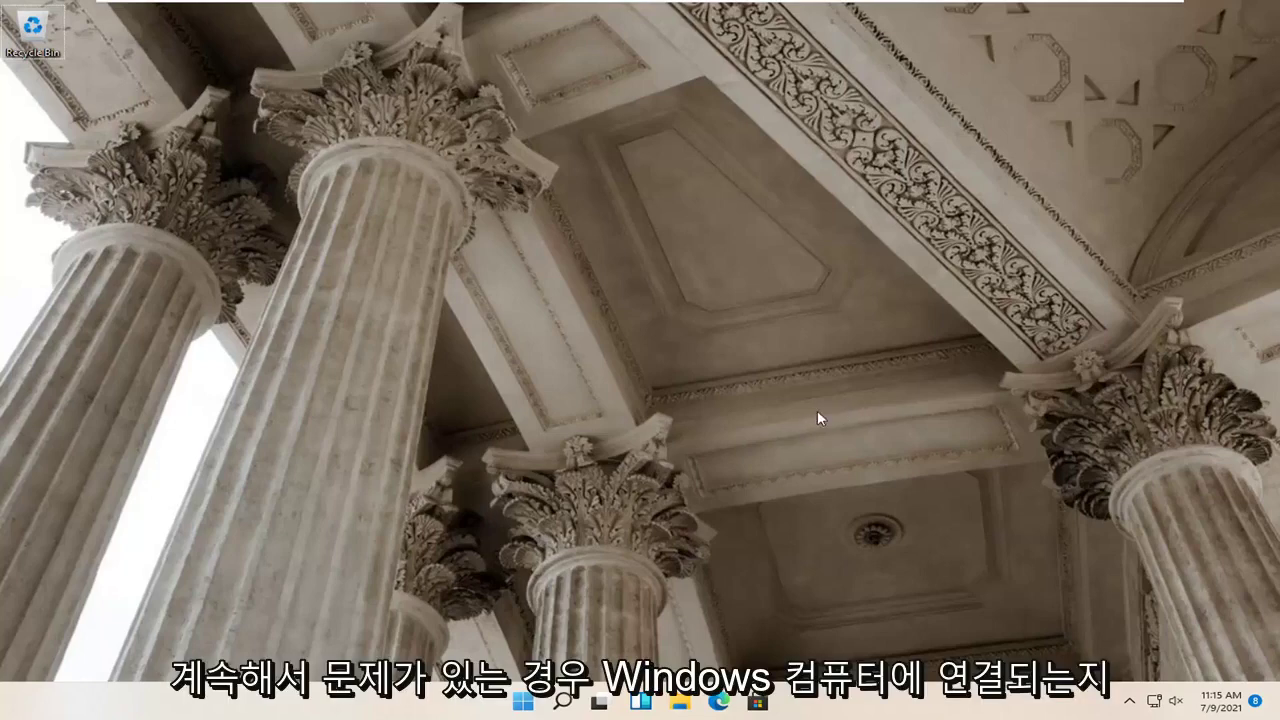
- Open Settings and go to System > Troubleshoot > Other troubleshooters to find Bluetooth
{"action": "right_click", "coordinate": [520, 703]}
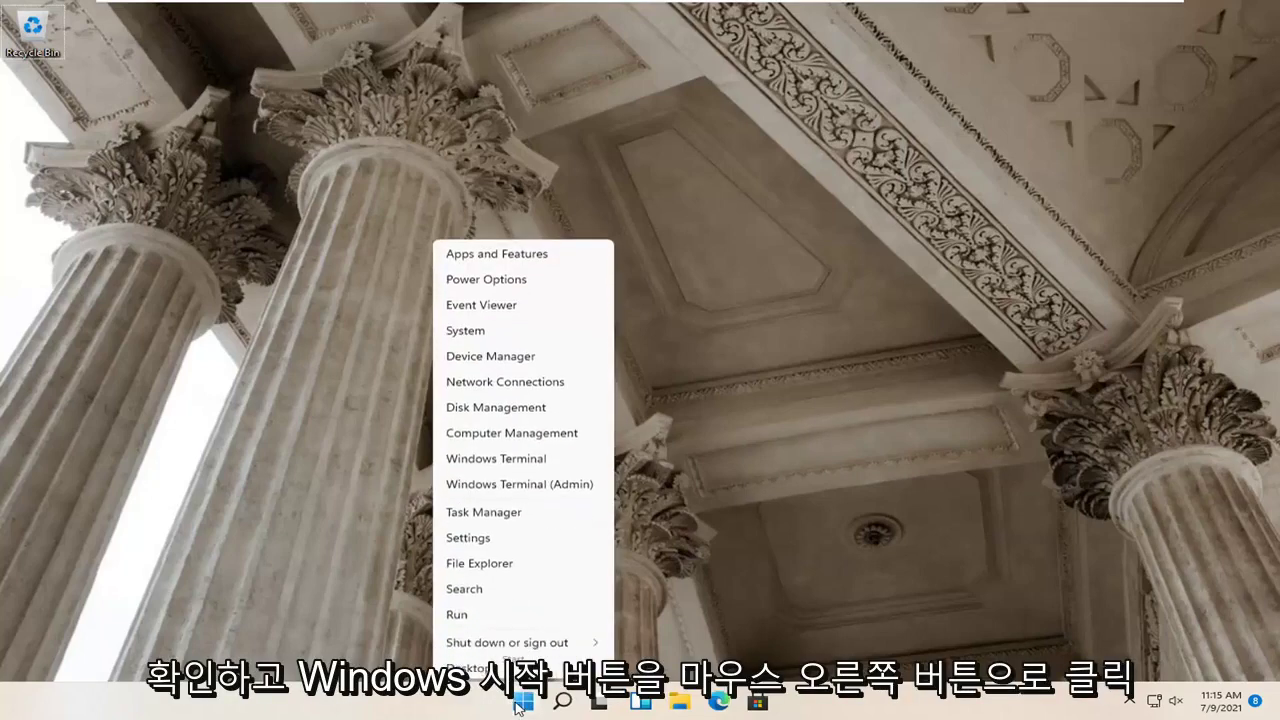
{"action": "left_click", "coordinate": [471, 535]}
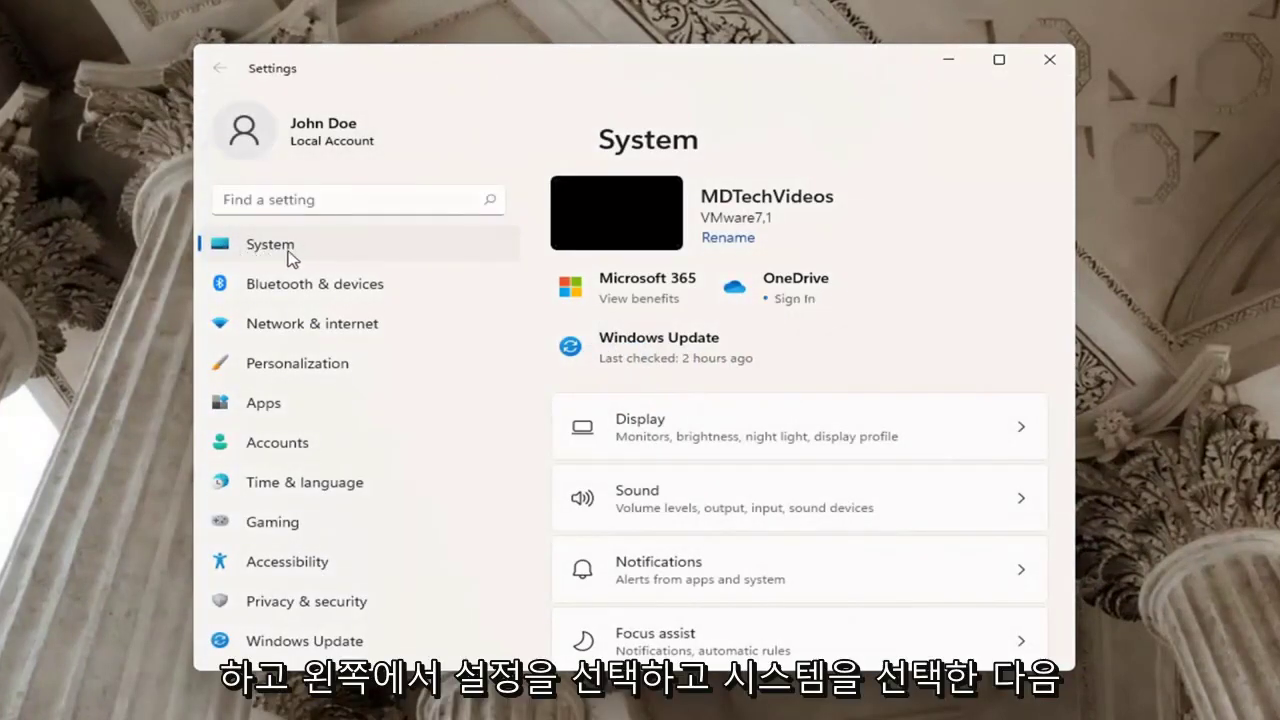
{"action": "scroll", "coordinate": [677, 480], "scroll_direction": "down", "scroll_amount": 5}
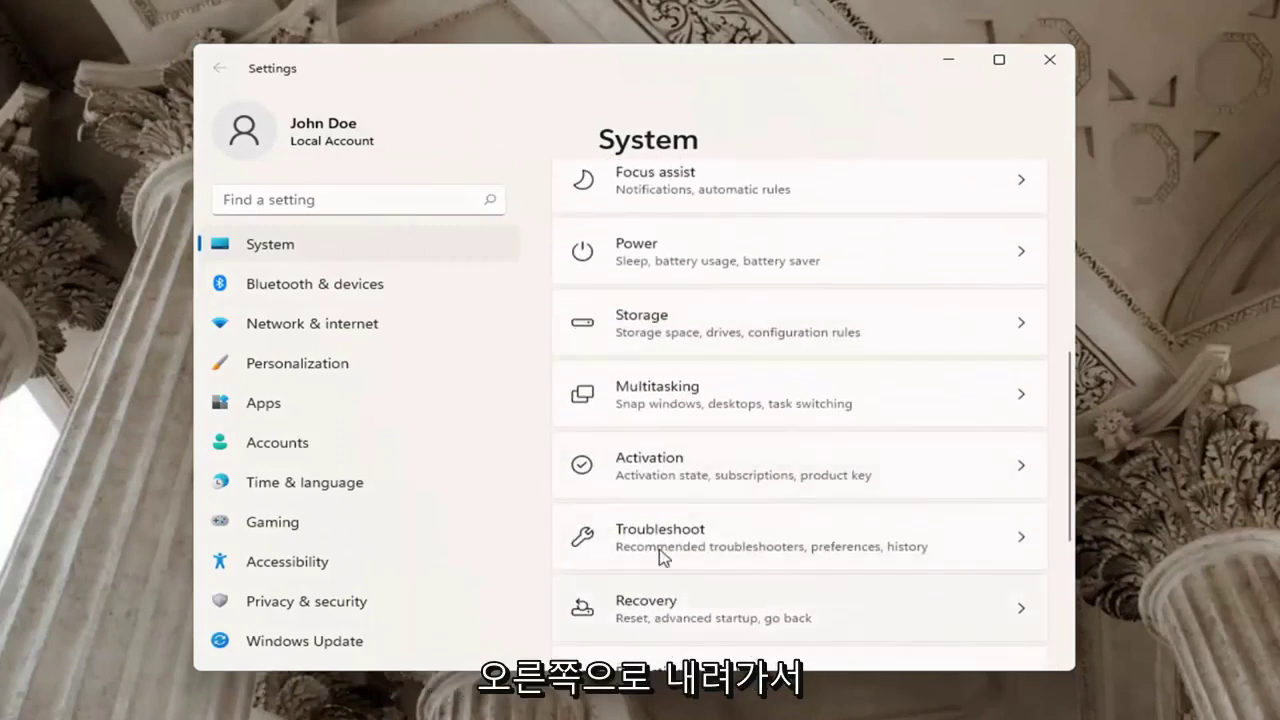
{"action": "left_click", "coordinate": [662, 544]}
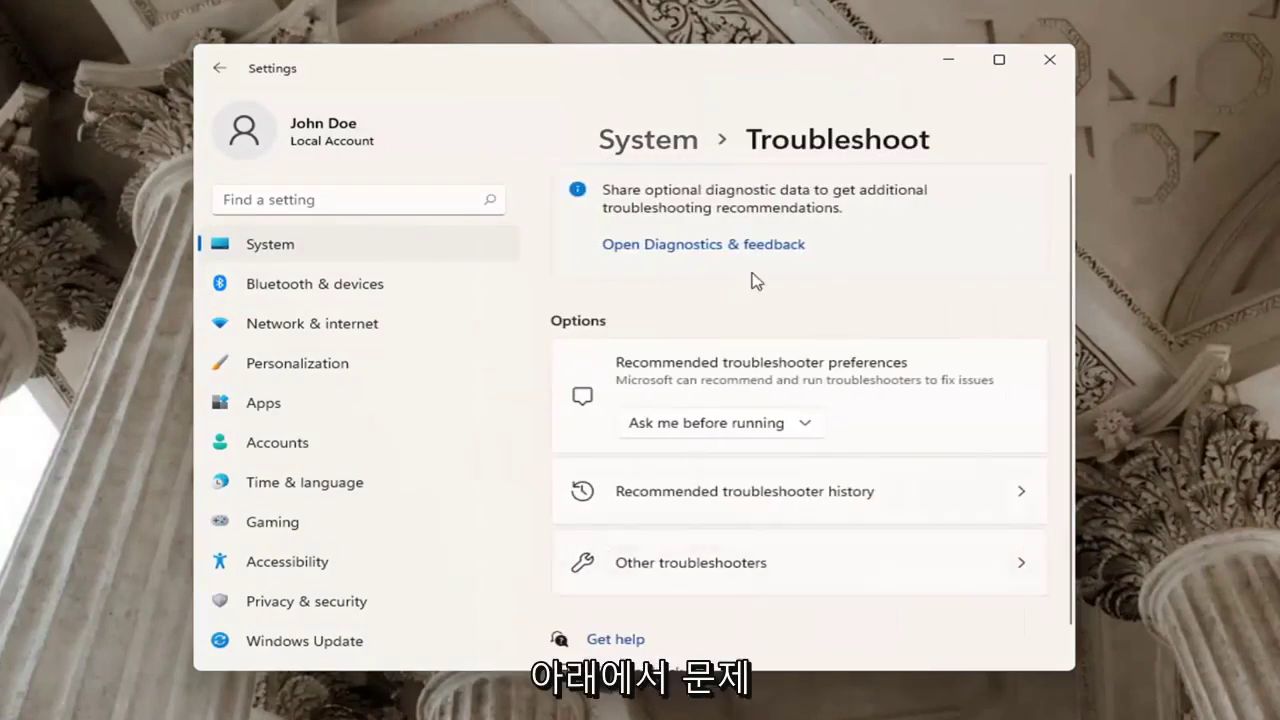
{"action": "left_click", "coordinate": [730, 568]}
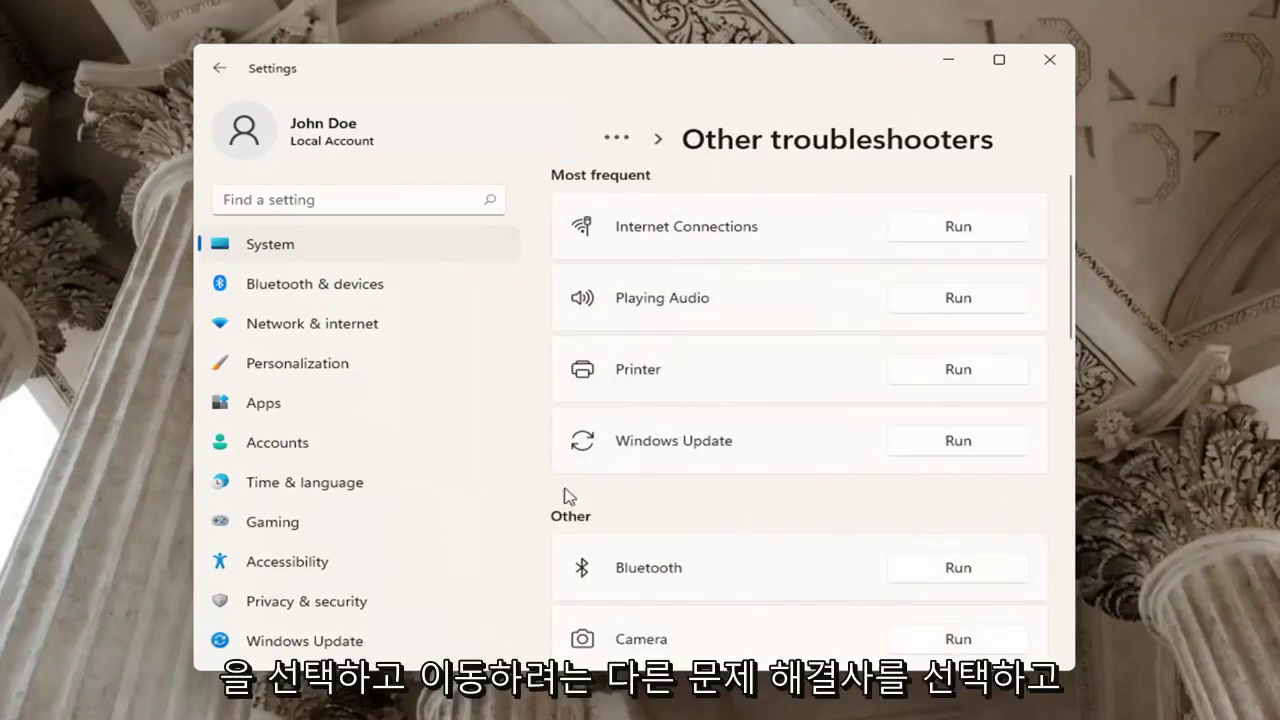
{"action": "scroll", "coordinate": [723, 477], "scroll_direction": "down", "scroll_amount": 1}
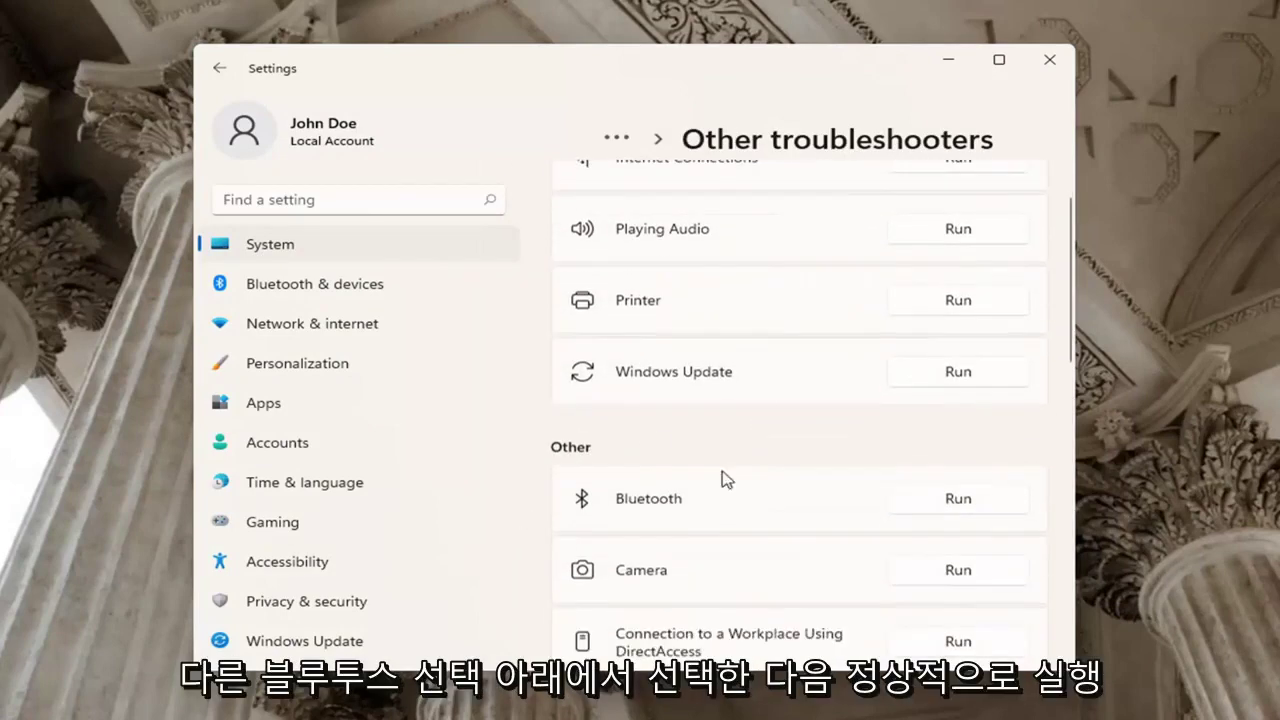
- Run the Bluetooth troubleshooter, continue past its no-Bluetooth finding, and close it
{"action": "left_click", "coordinate": [955, 492]}
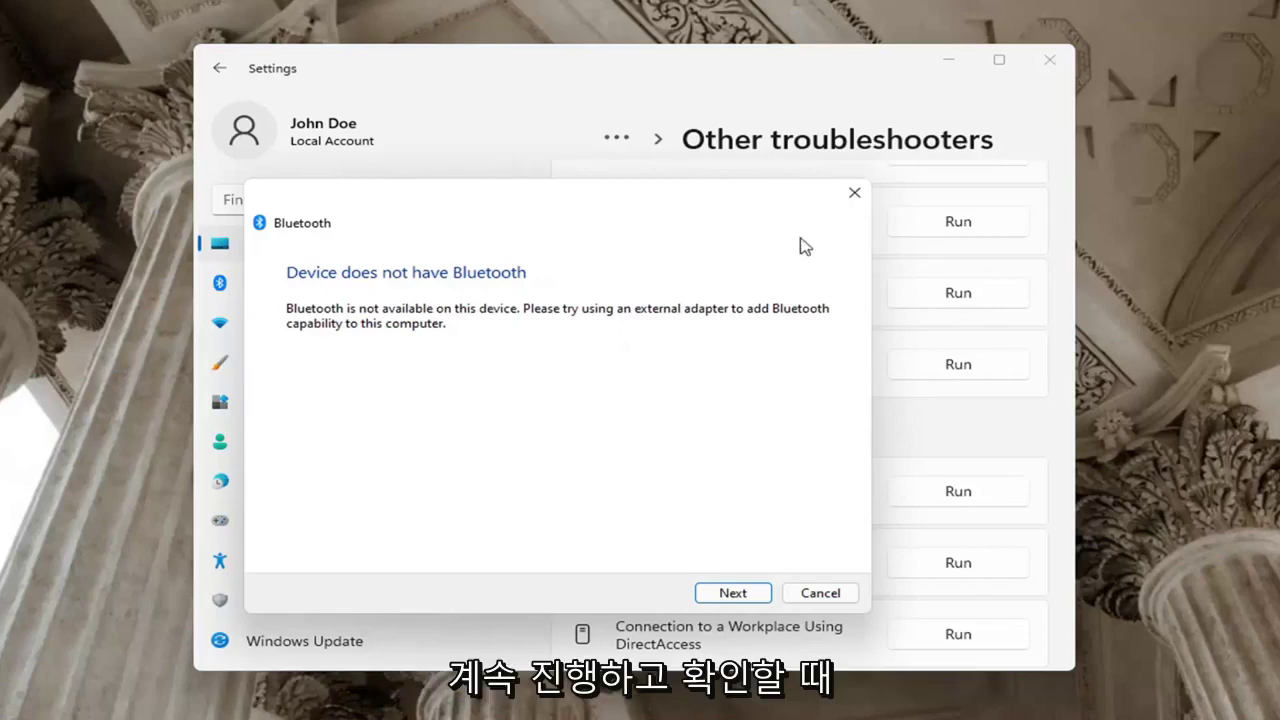
{"action": "left_click", "coordinate": [734, 592]}
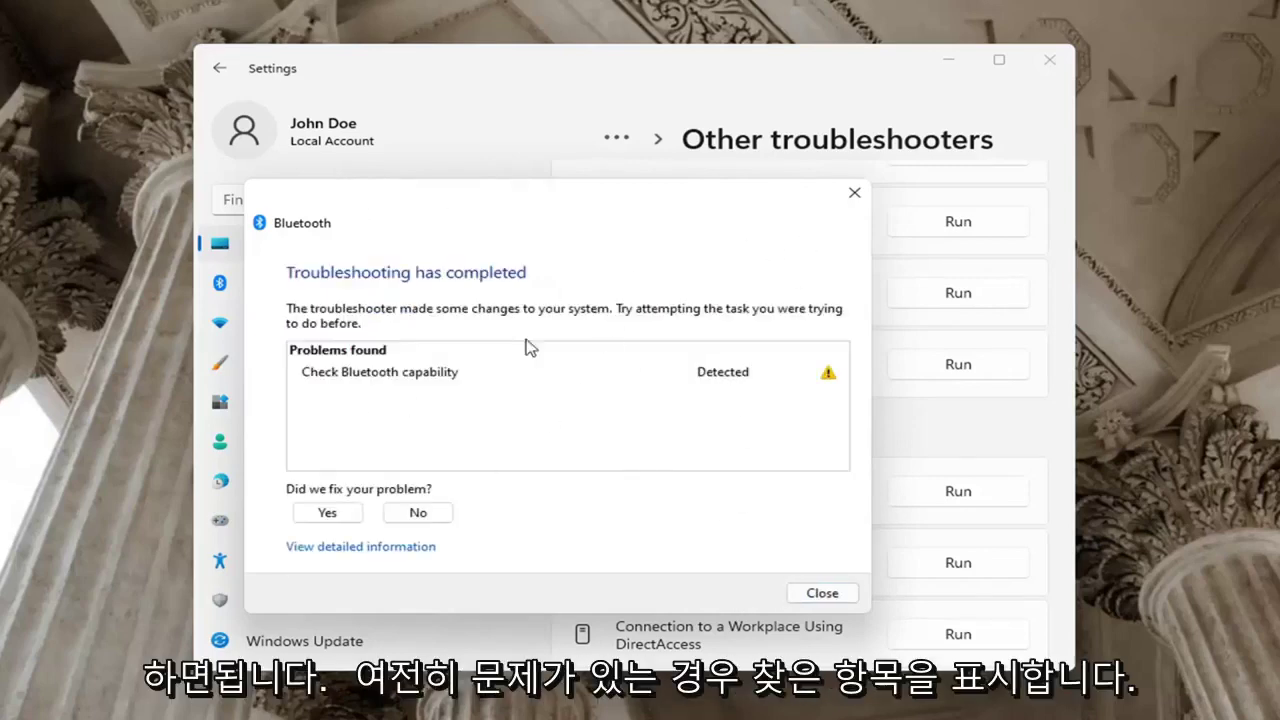
{"action": "left_click", "coordinate": [852, 196]}
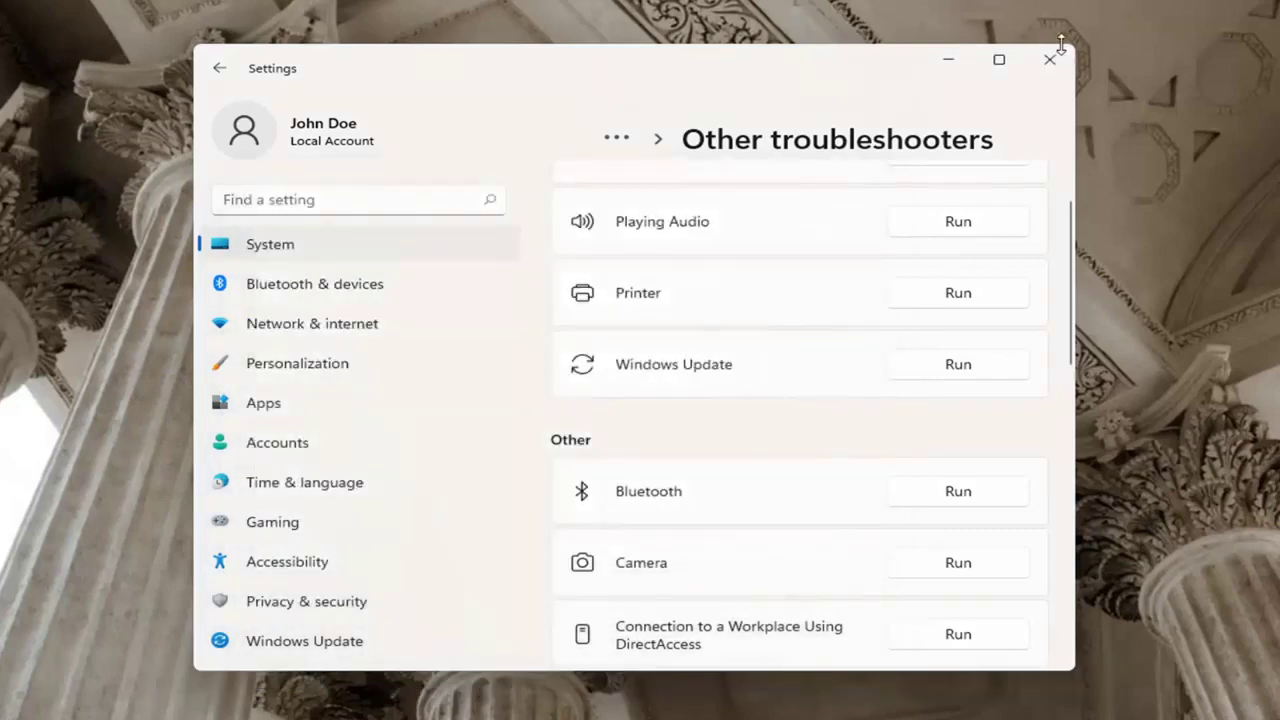
- Close Settings and open Device Manager, moving its window further right
{"action": "left_click", "coordinate": [1050, 60]}
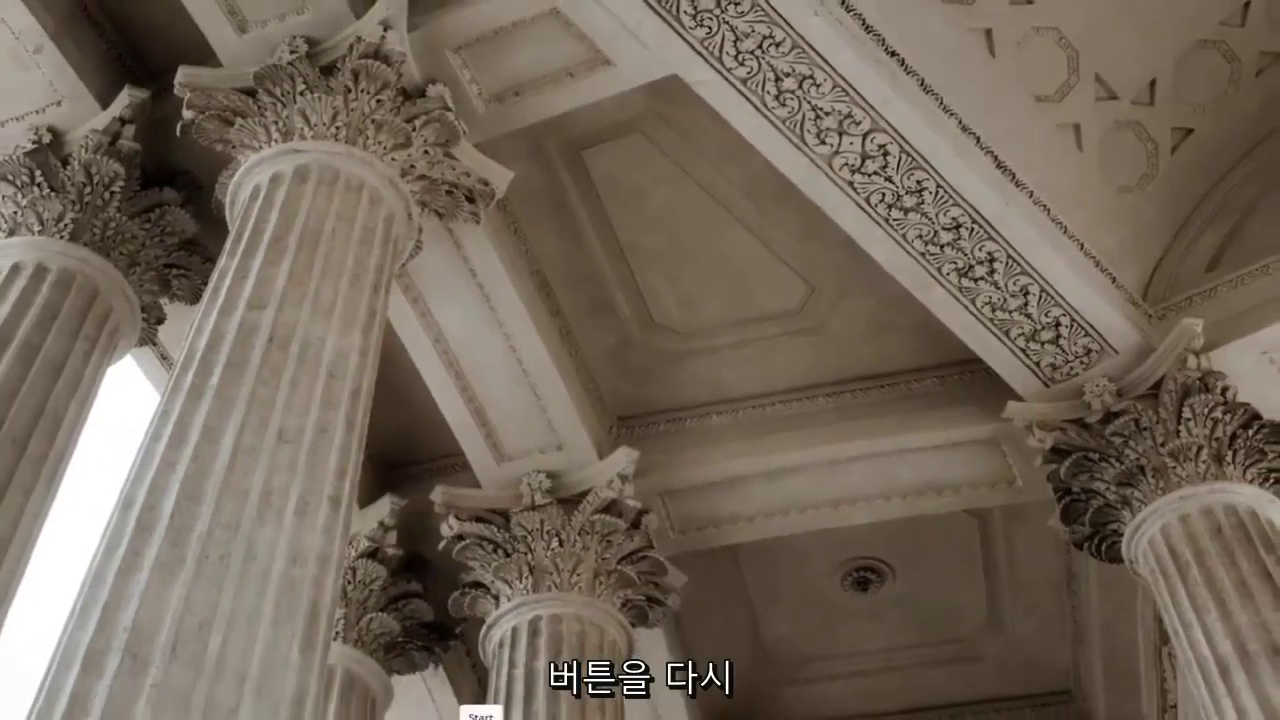
{"action": "right_click", "coordinate": [523, 702]}
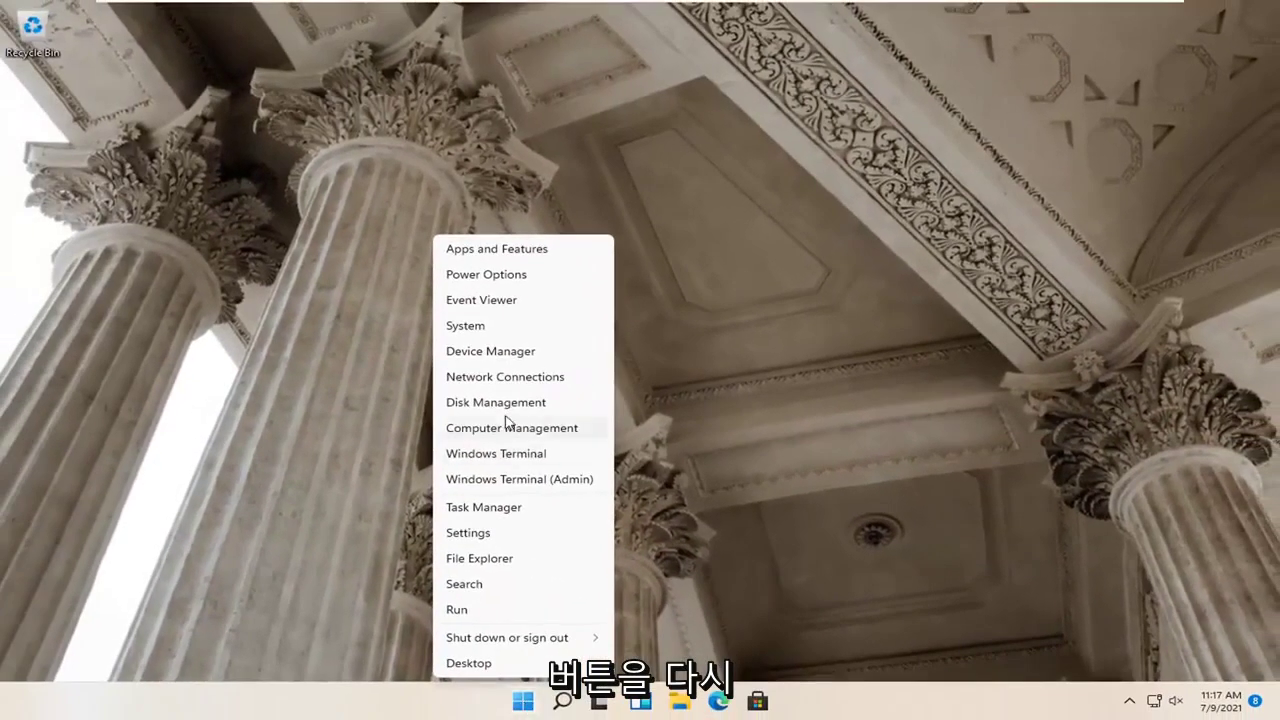
{"action": "left_click", "coordinate": [490, 354]}
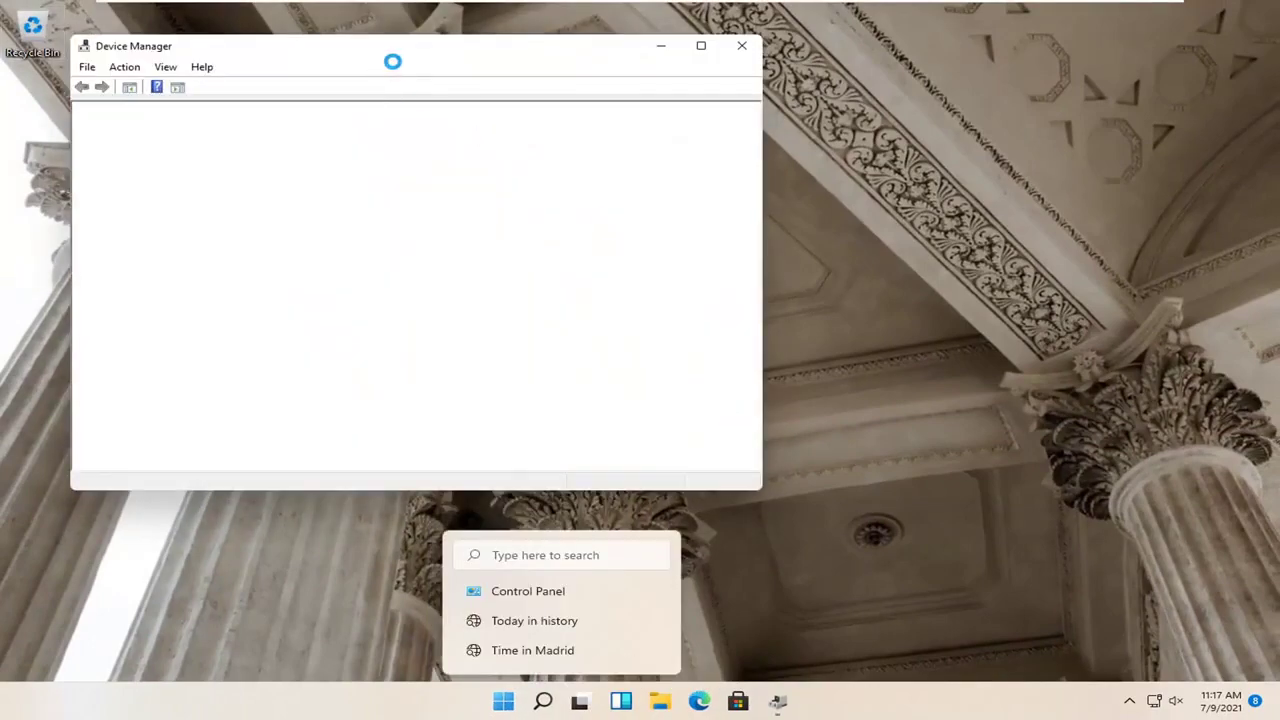
{"action": "left_click_drag", "start_coordinate": [393, 66], "coordinate": [606, 63]}
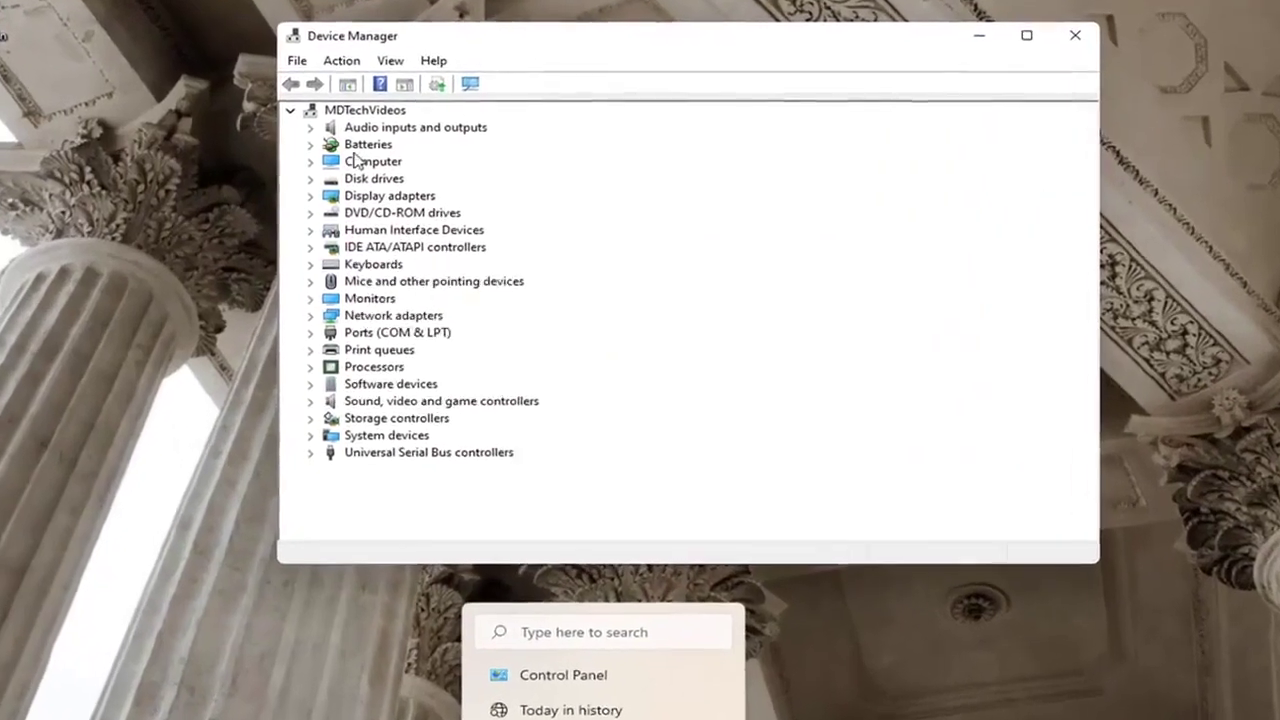
- Review the Microsoft AC Adapter's actions under Batteries without changing anything, then close Device Manager
{"action": "double_click", "coordinate": [360, 147]}
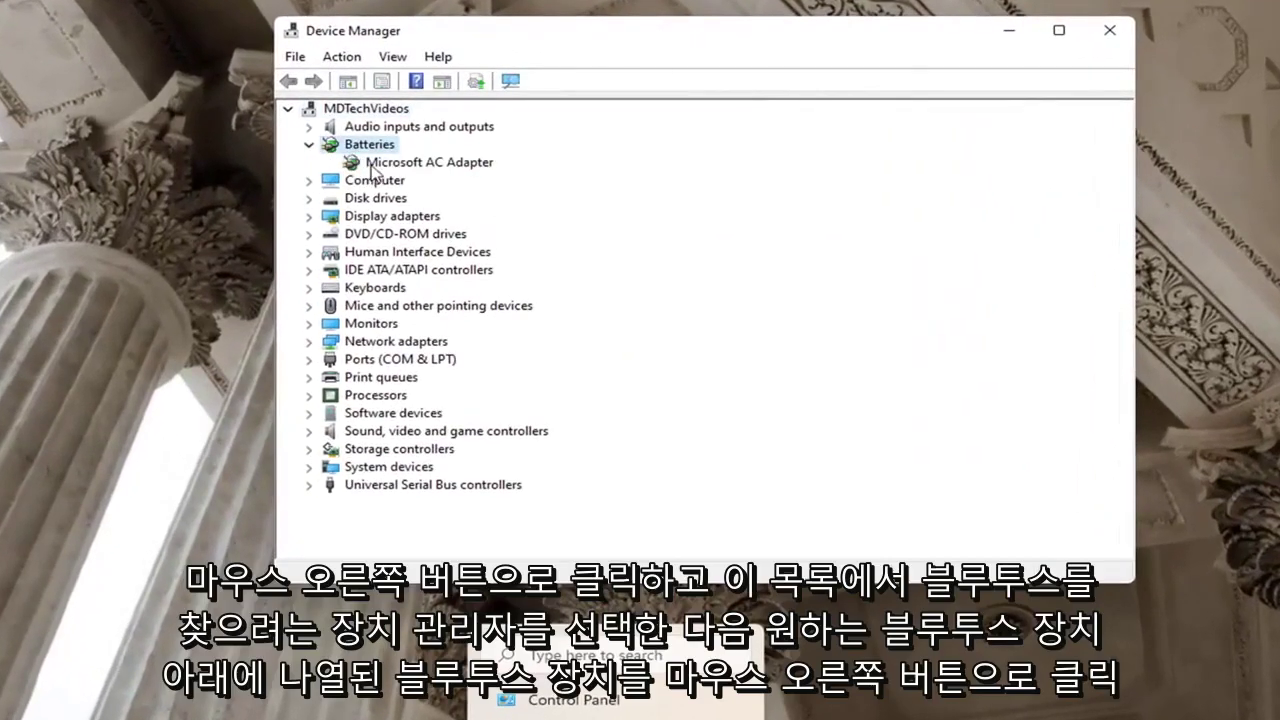
{"action": "left_click", "coordinate": [387, 164]}
{"action": "right_click", "coordinate": [396, 164]}
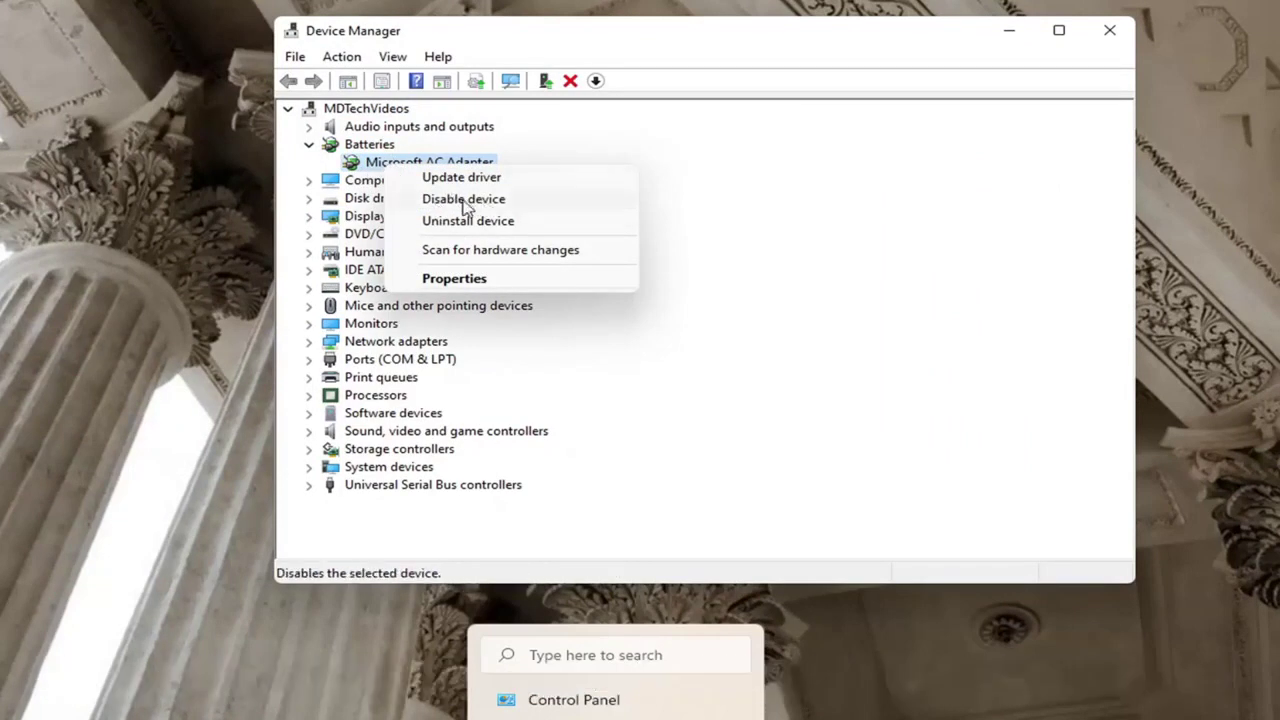
{"action": "left_click", "coordinate": [371, 165]}
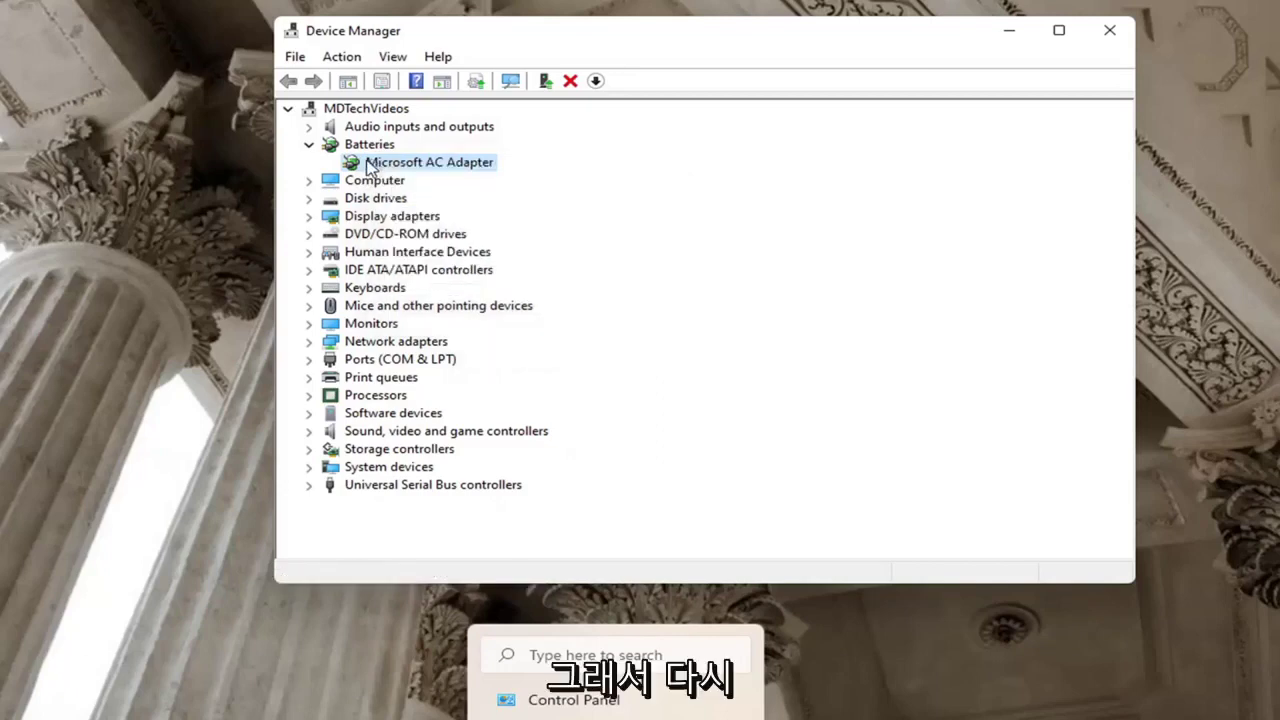
{"action": "left_click", "coordinate": [308, 145]}
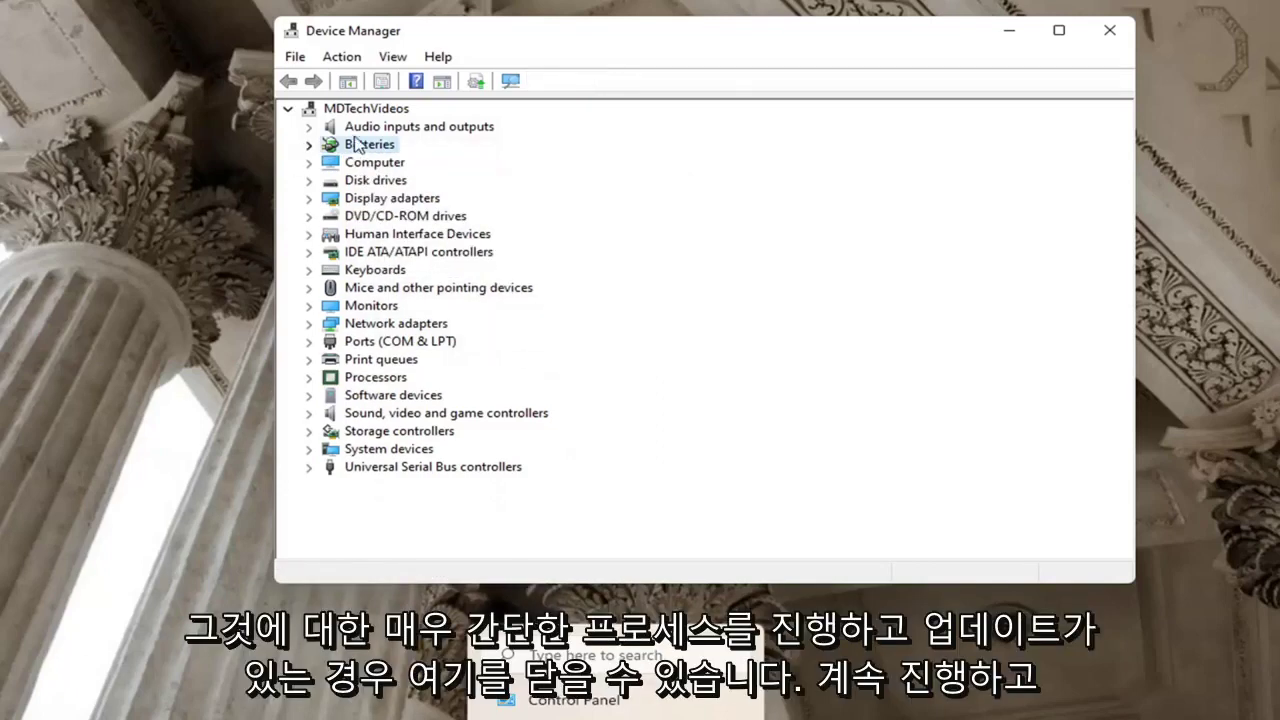
{"action": "left_click", "coordinate": [1108, 30]}
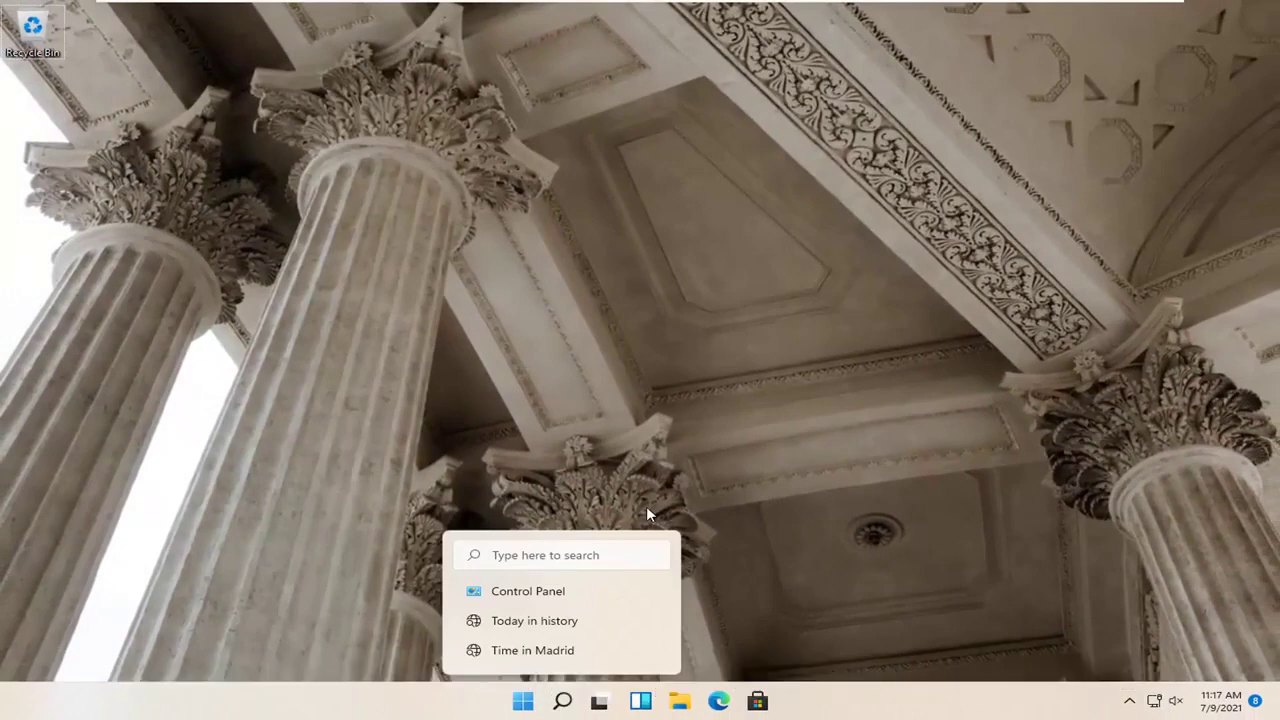
- Reopen Windows Settings on the Bluetooth & devices page
{"action": "left_click", "coordinate": [507, 697]}
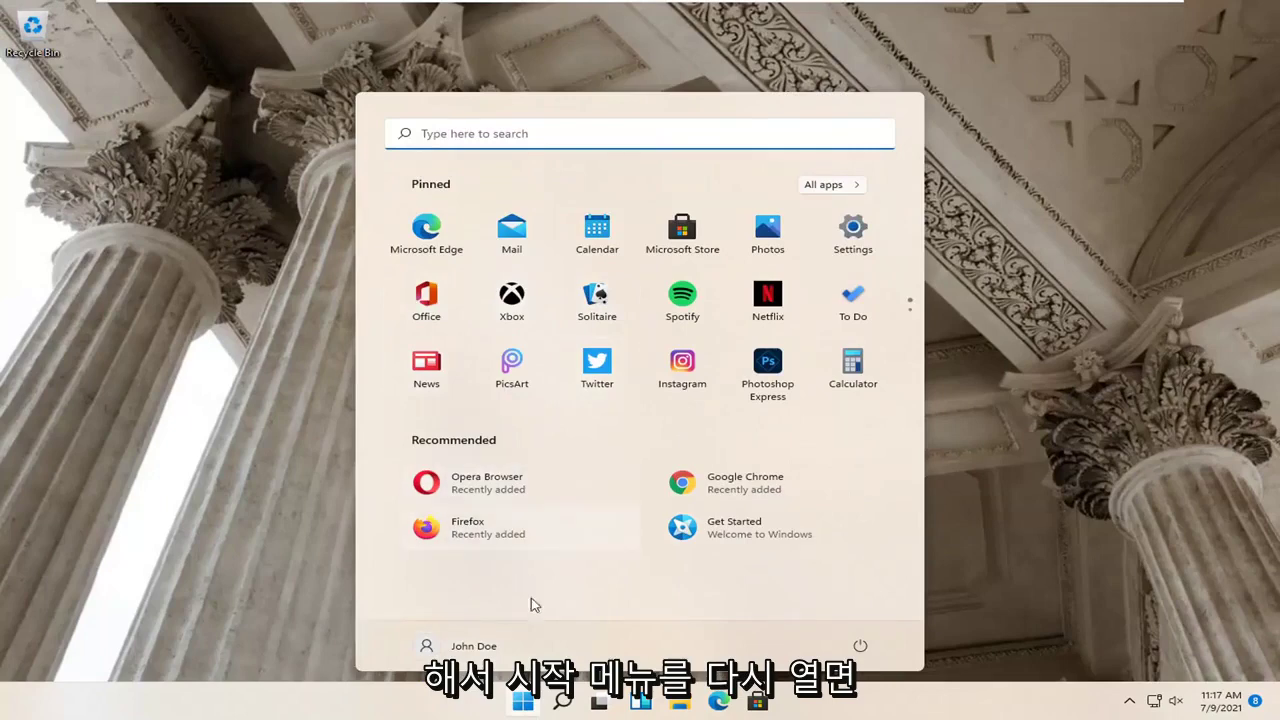
{"action": "left_click", "coordinate": [1033, 390]}
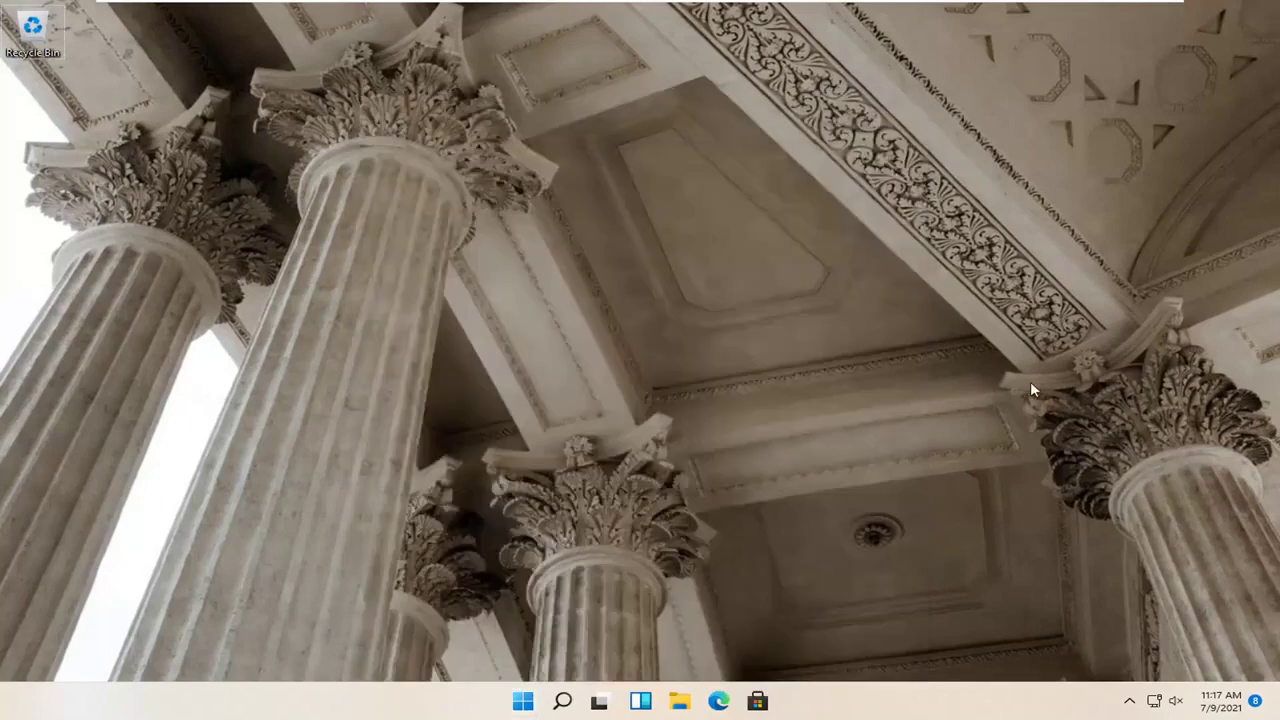
{"action": "right_click", "coordinate": [524, 702]}
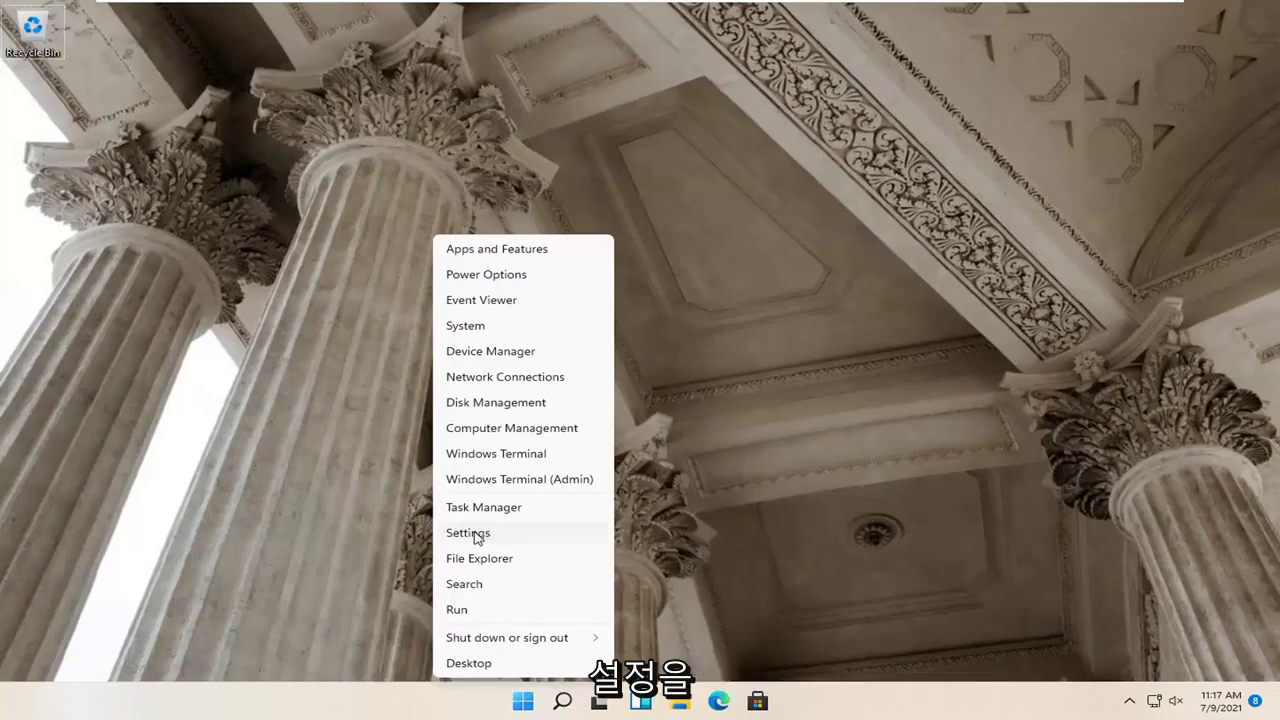
{"action": "left_click", "coordinate": [482, 535]}
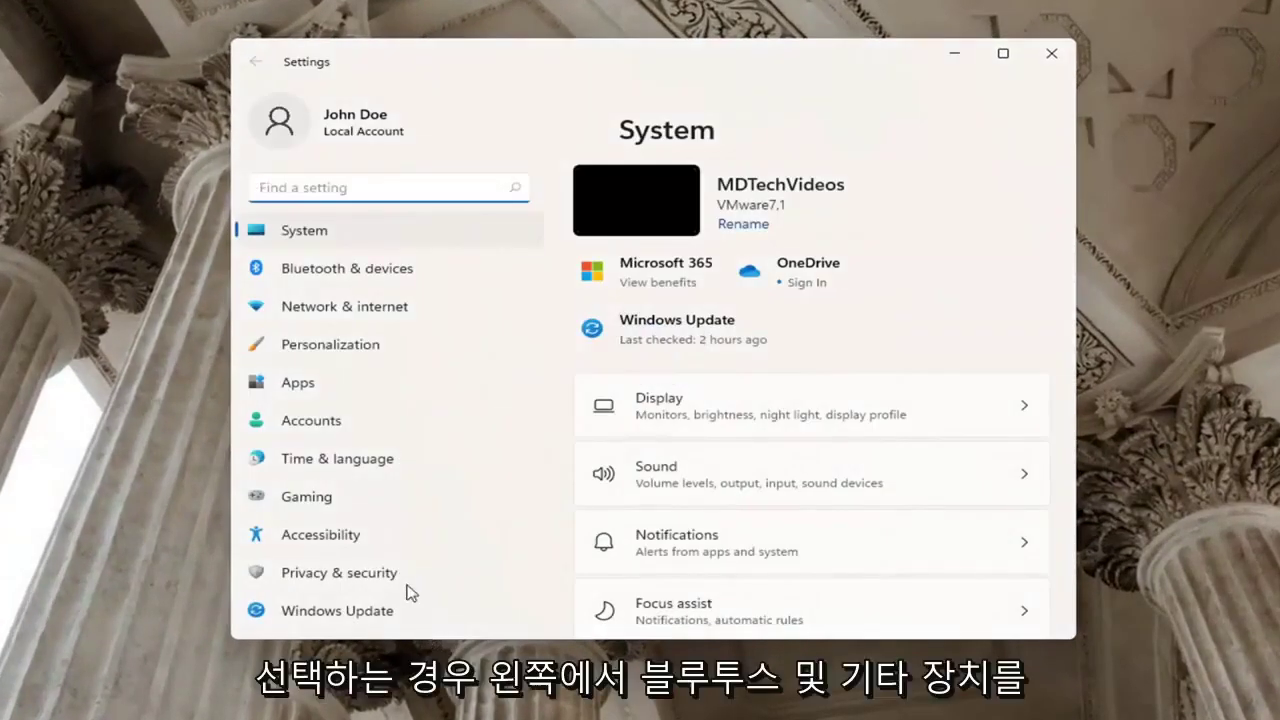
{"action": "left_click", "coordinate": [316, 269]}
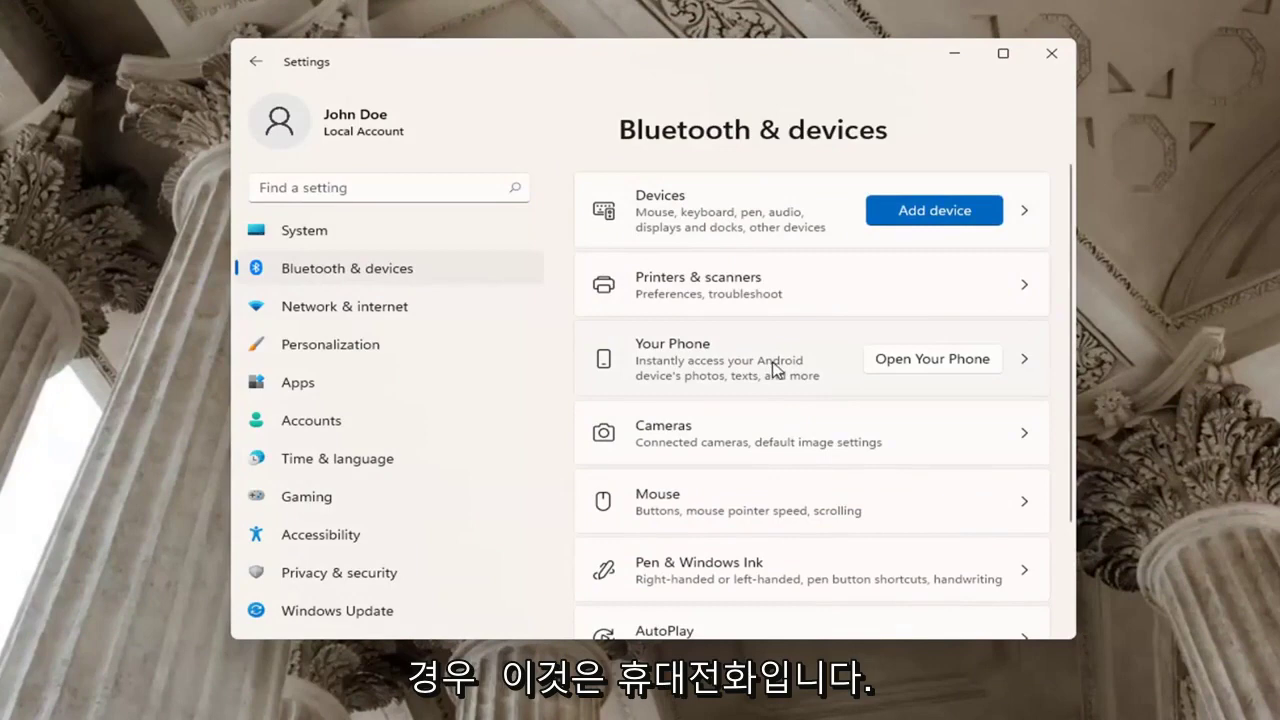
{"action": "scroll", "coordinate": [776, 370], "scroll_direction": "down", "scroll_amount": 1}
{"action": "scroll", "coordinate": [905, 291], "scroll_direction": "down", "scroll_amount": 1}
{"action": "scroll", "coordinate": [905, 290], "scroll_direction": "up", "scroll_amount": 2}
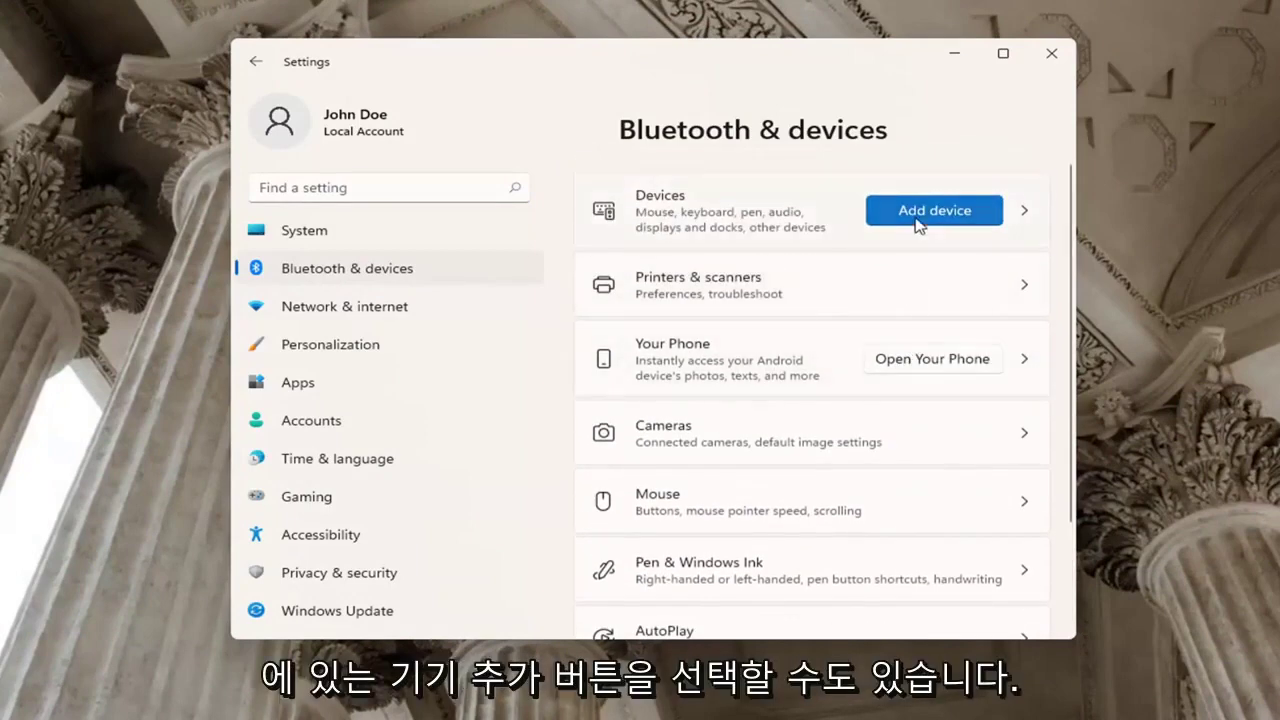
- Try adding a Bluetooth device, dismiss the Couldn't connect message, and minimize Settings
{"action": "left_click", "coordinate": [918, 214]}
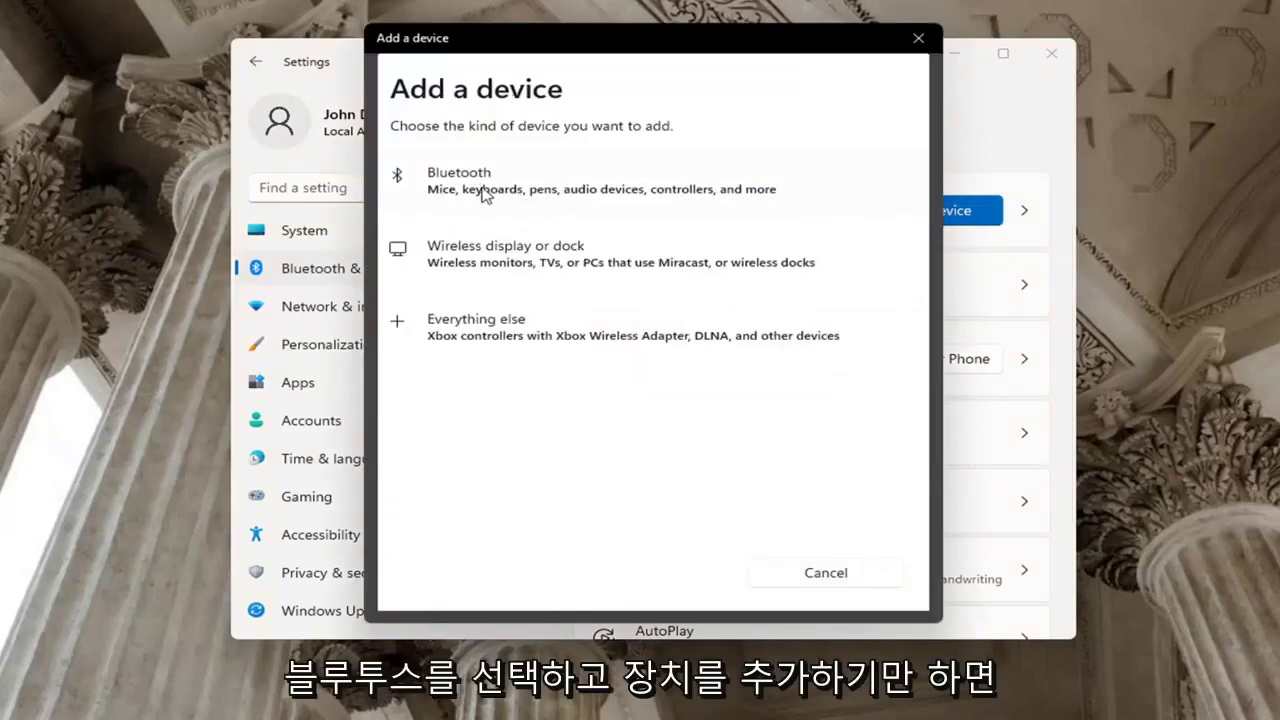
{"action": "left_click", "coordinate": [484, 190]}
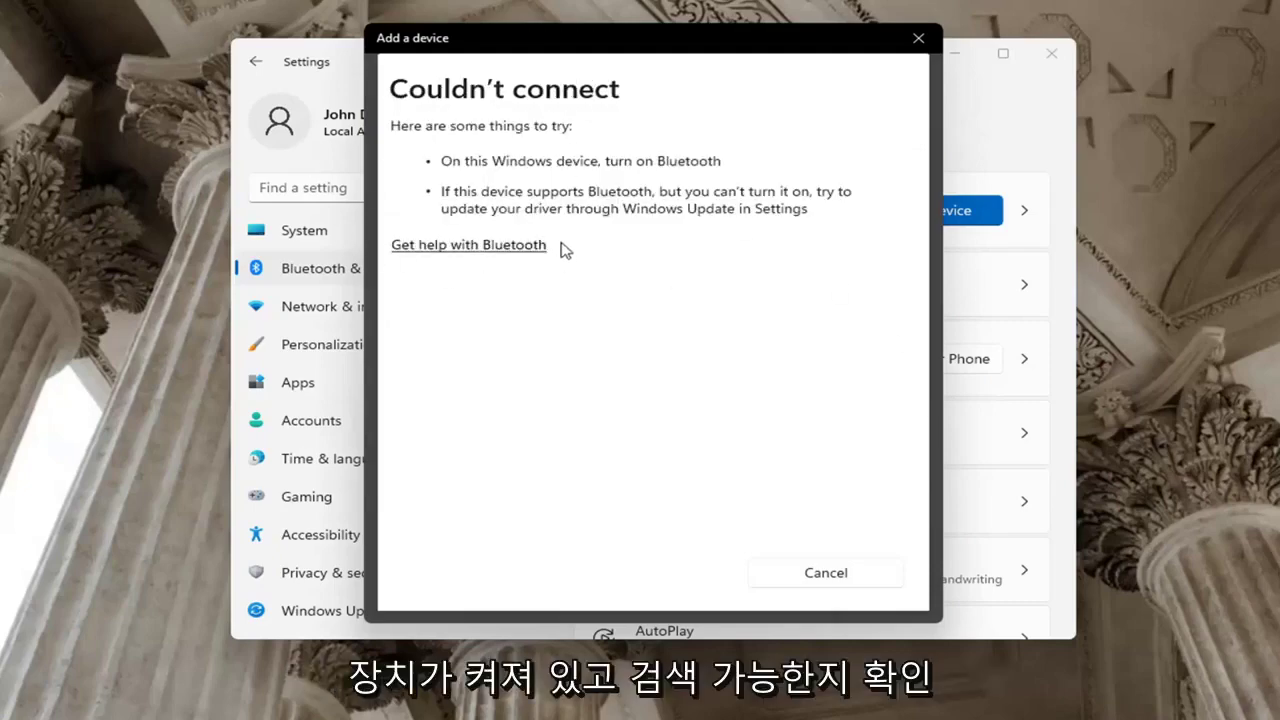
{"action": "left_click", "coordinate": [918, 38]}
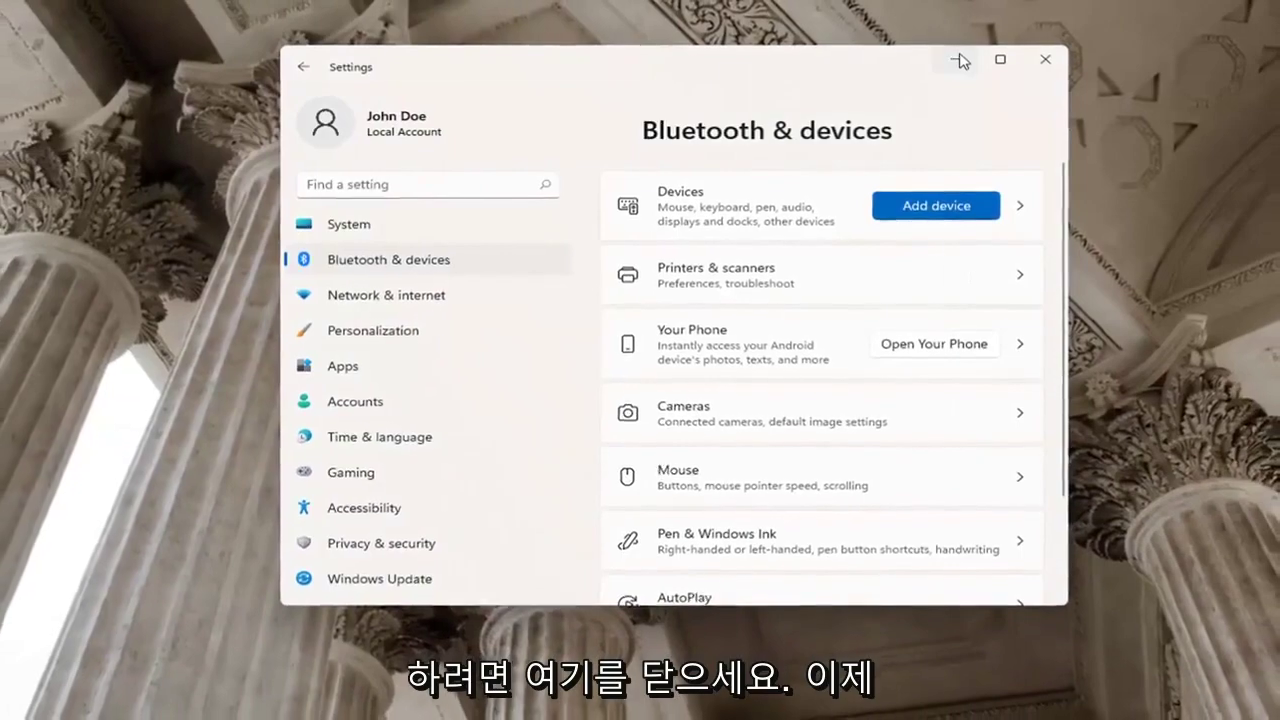
{"action": "left_click", "coordinate": [958, 61]}
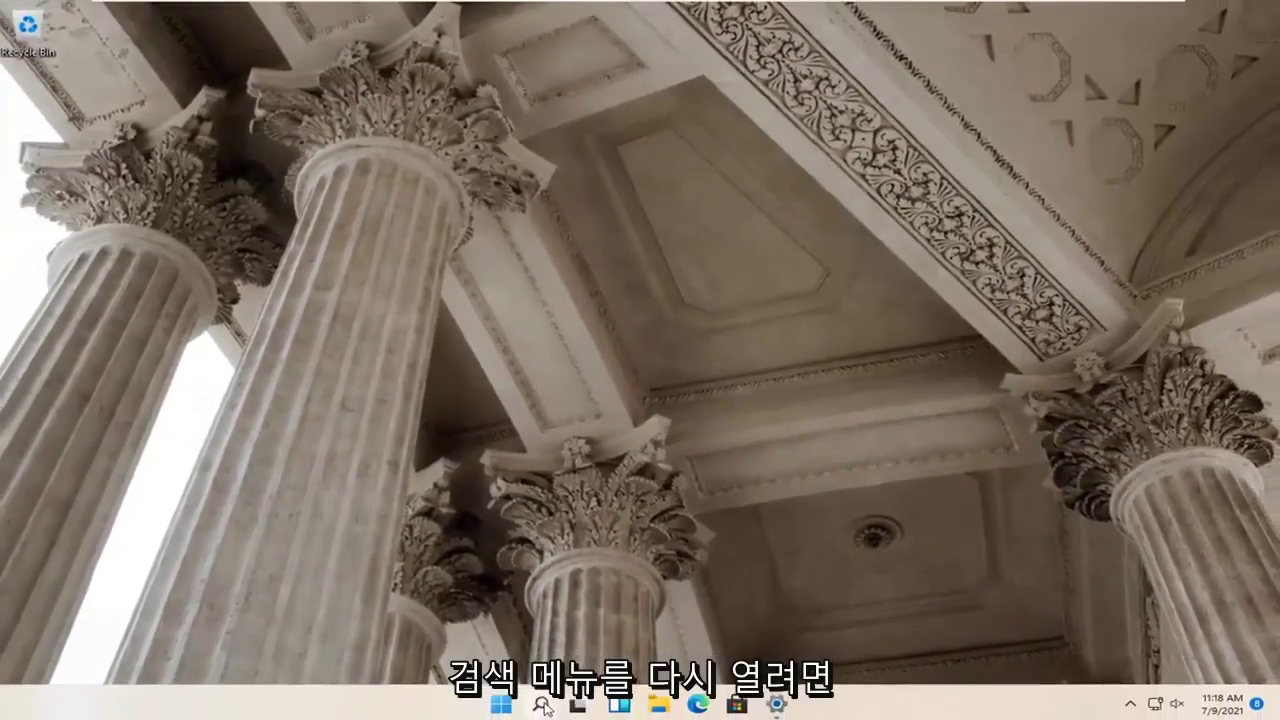
- Launch Control Panel by searching 'control panel' and set View by to Category
{"action": "left_click", "coordinate": [543, 706]}
{"action": "type", "text": "control panel"}
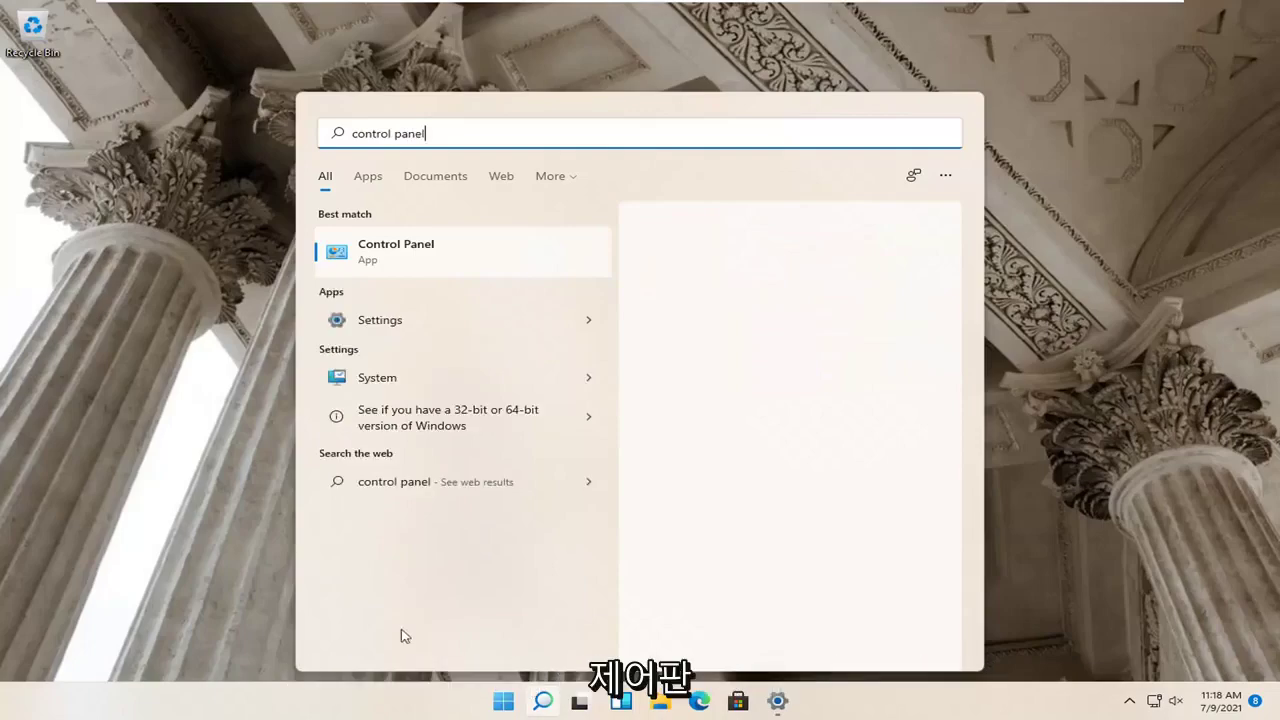
{"action": "left_click", "coordinate": [430, 254]}
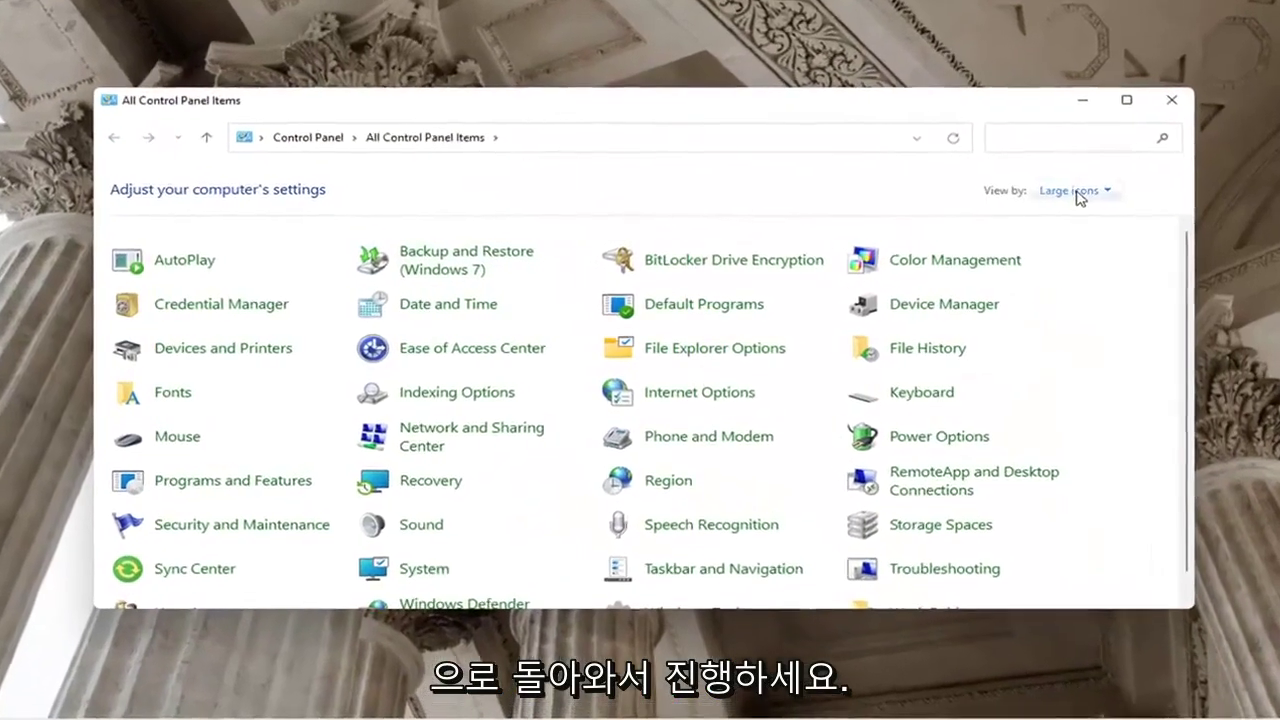
{"action": "left_click", "coordinate": [1050, 202]}
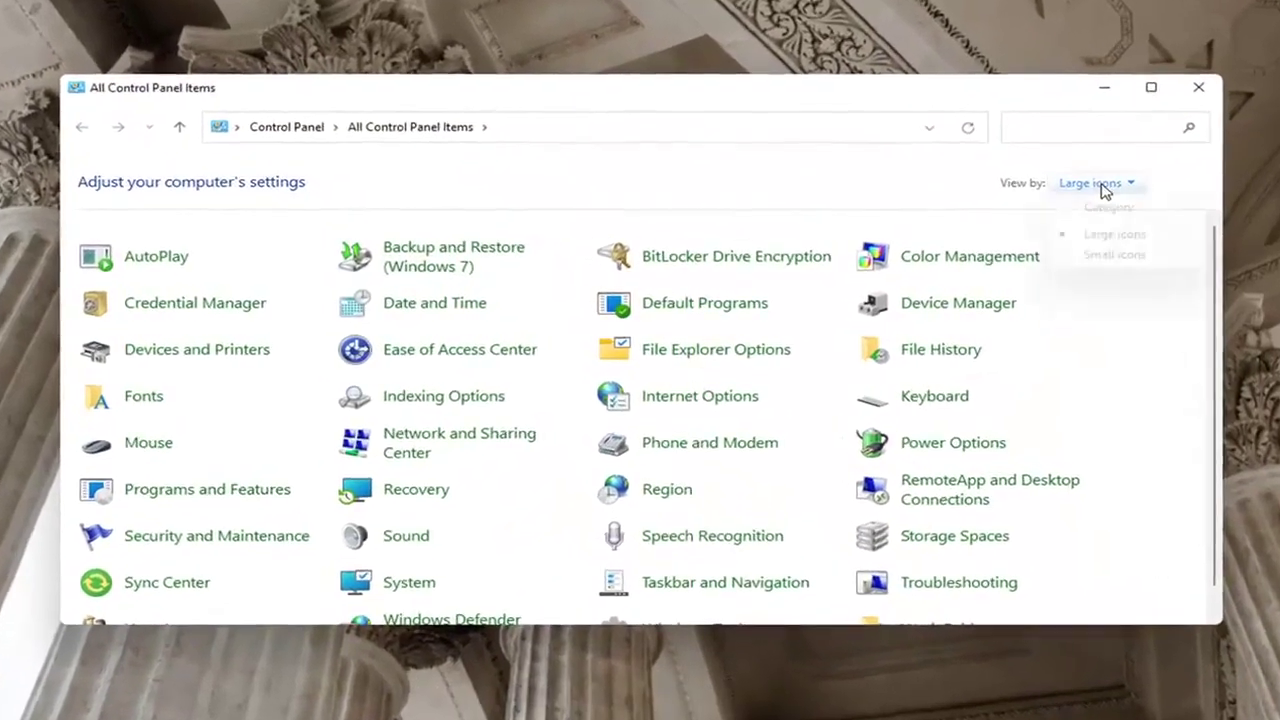
{"action": "left_click", "coordinate": [1108, 207]}
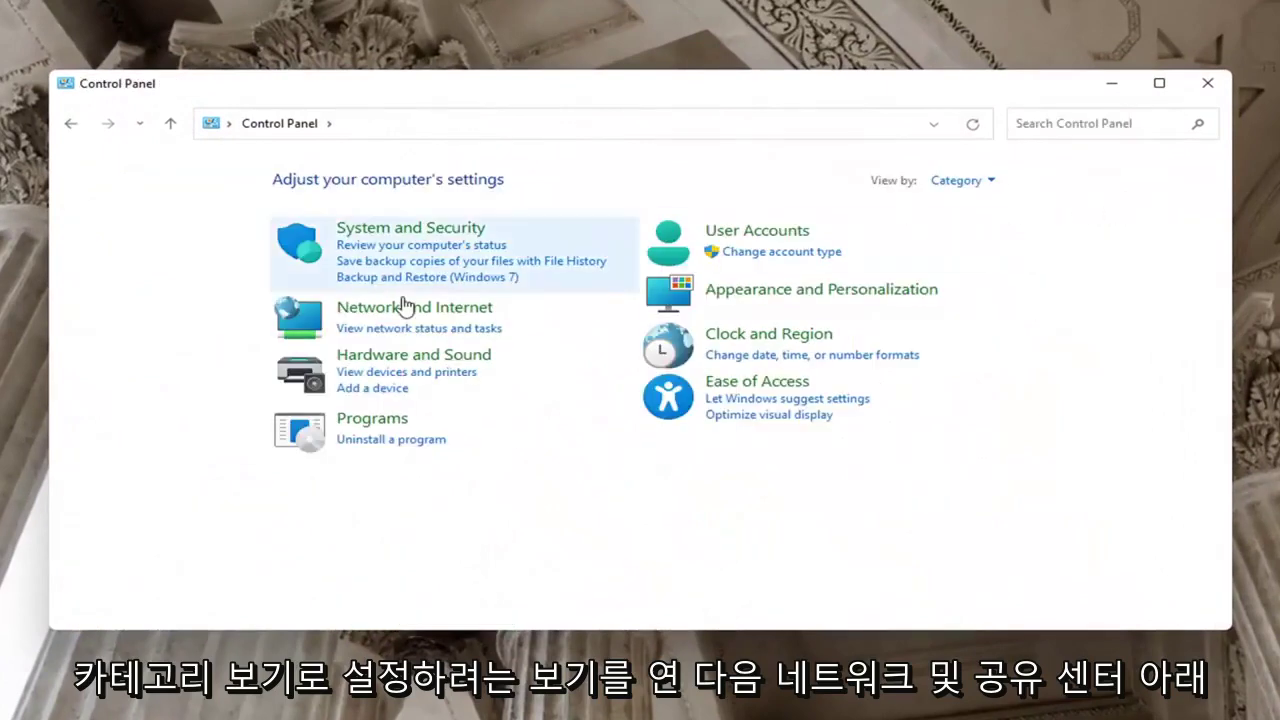
- Go to Network and Internet > Network and Sharing Center and its advanced sharing settings
{"action": "left_click", "coordinate": [458, 312]}
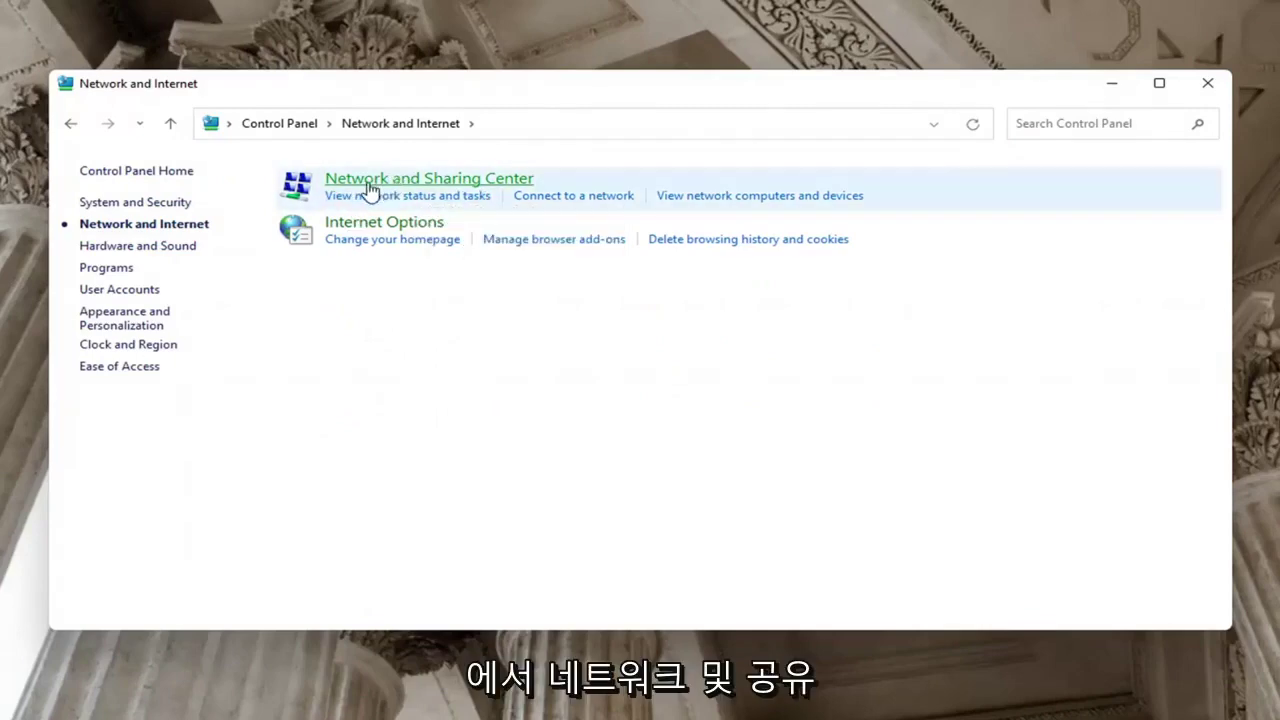
{"action": "left_click", "coordinate": [475, 180]}
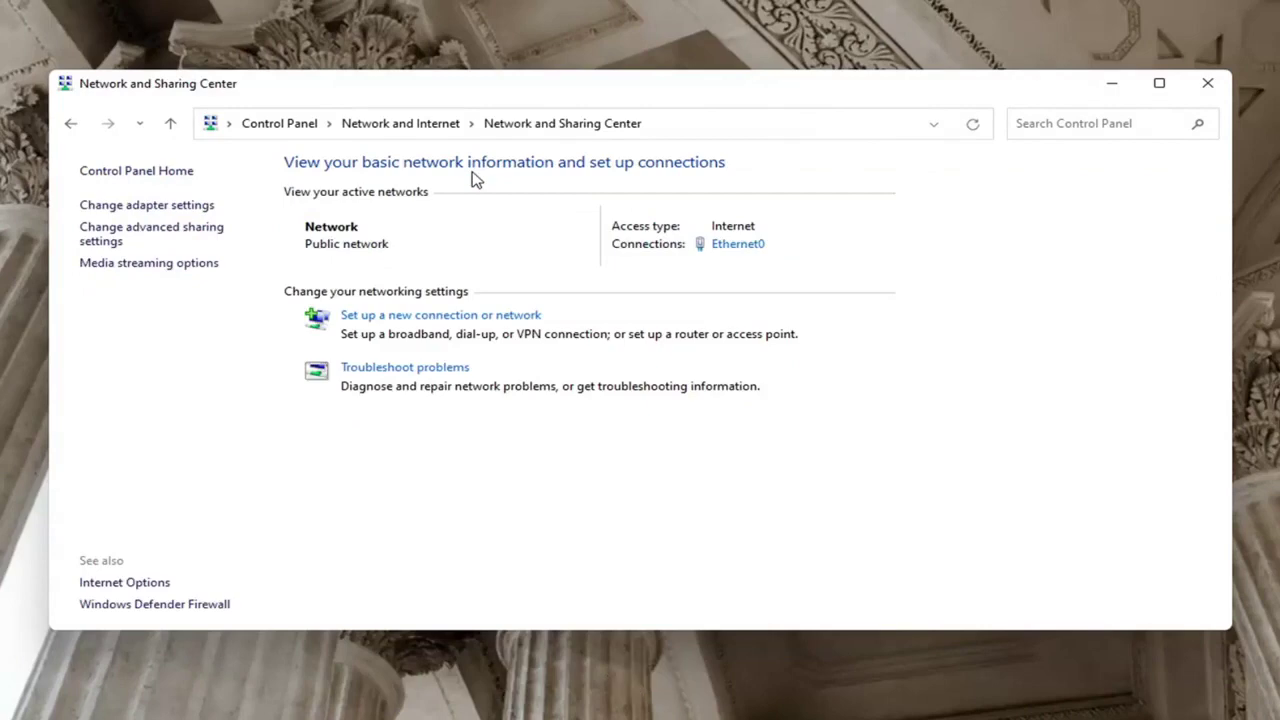
{"action": "left_click", "coordinate": [127, 241]}
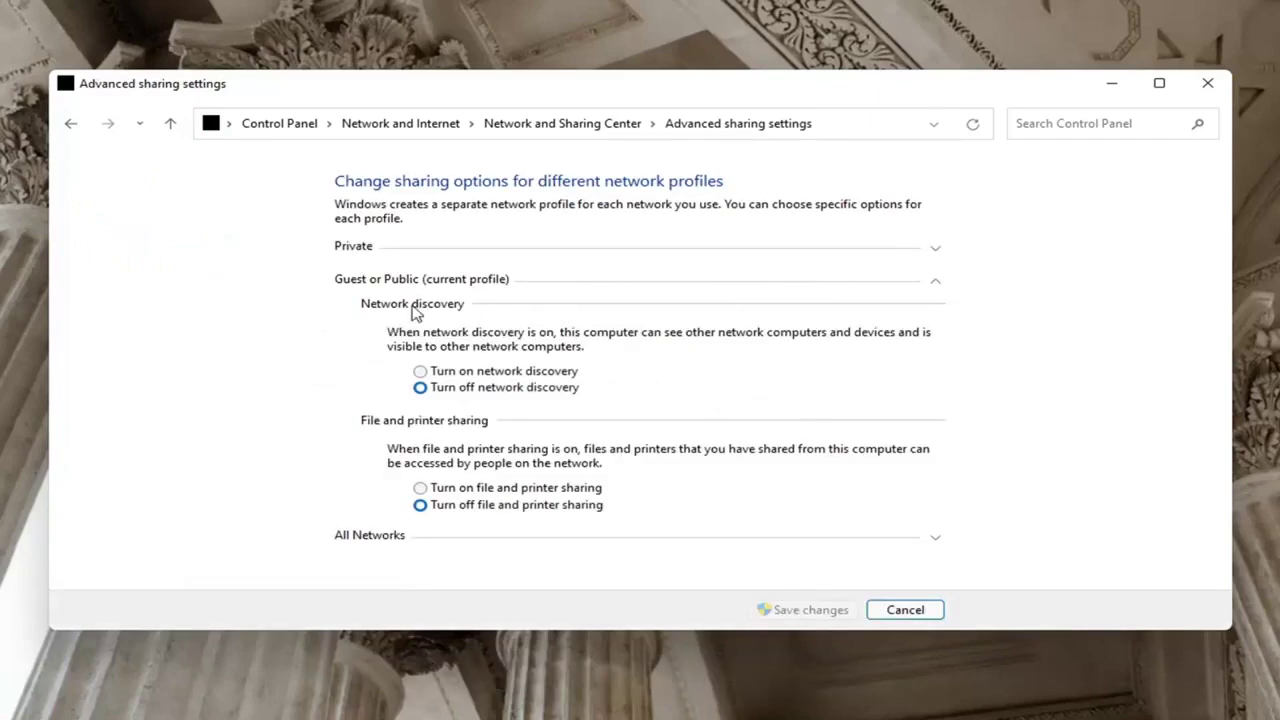
- Leave Public network discovery off and turn on file and printer sharing for the Private profile
{"action": "left_click", "coordinate": [420, 371]}
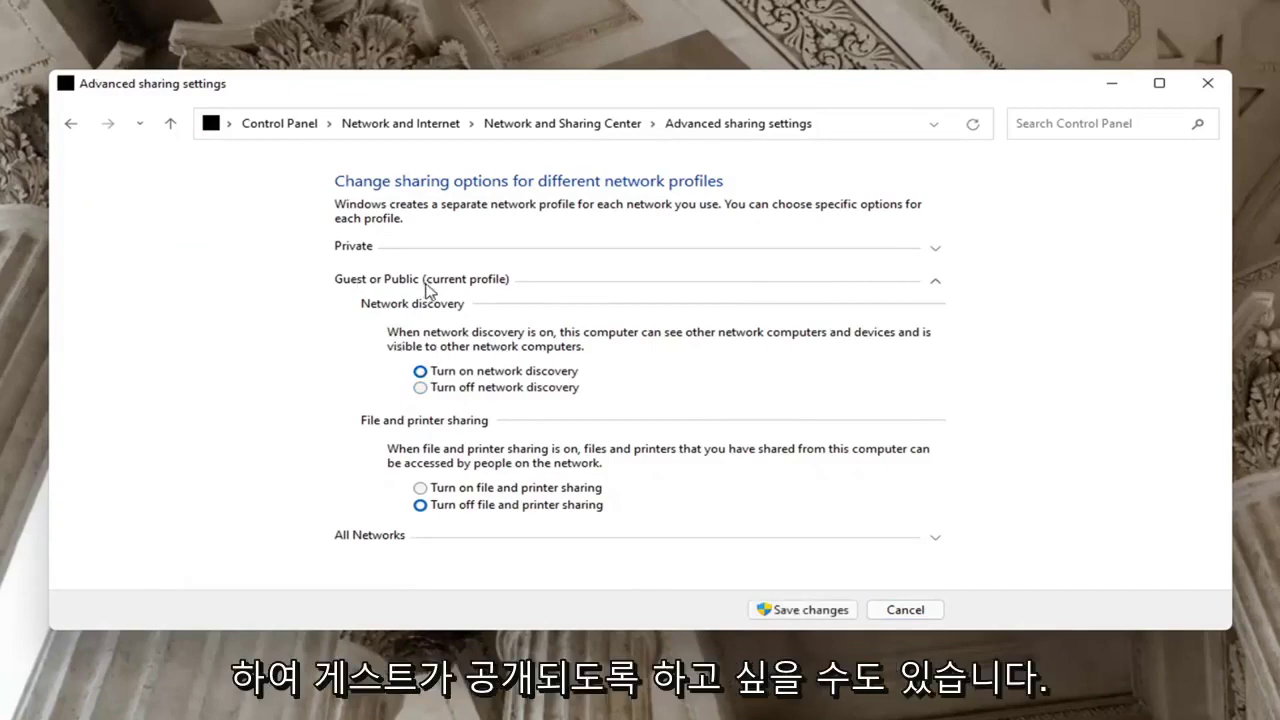
{"action": "left_click", "coordinate": [420, 388]}
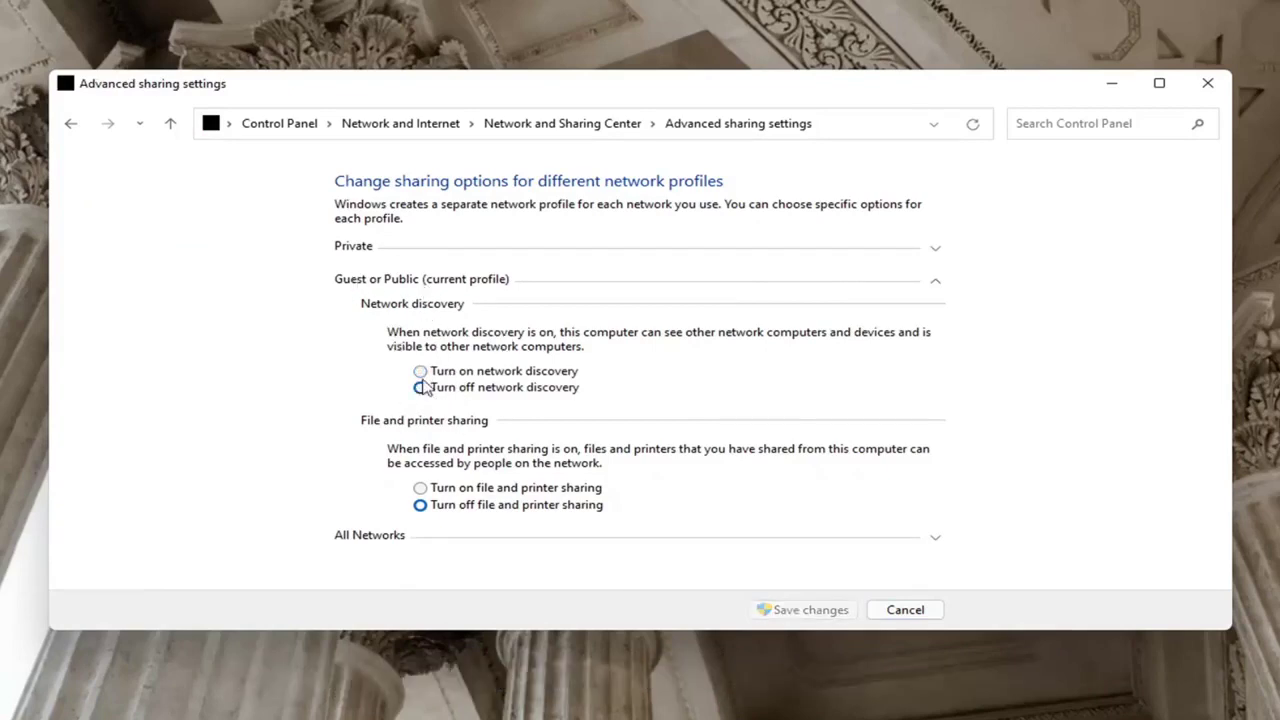
{"action": "left_click", "coordinate": [426, 251]}
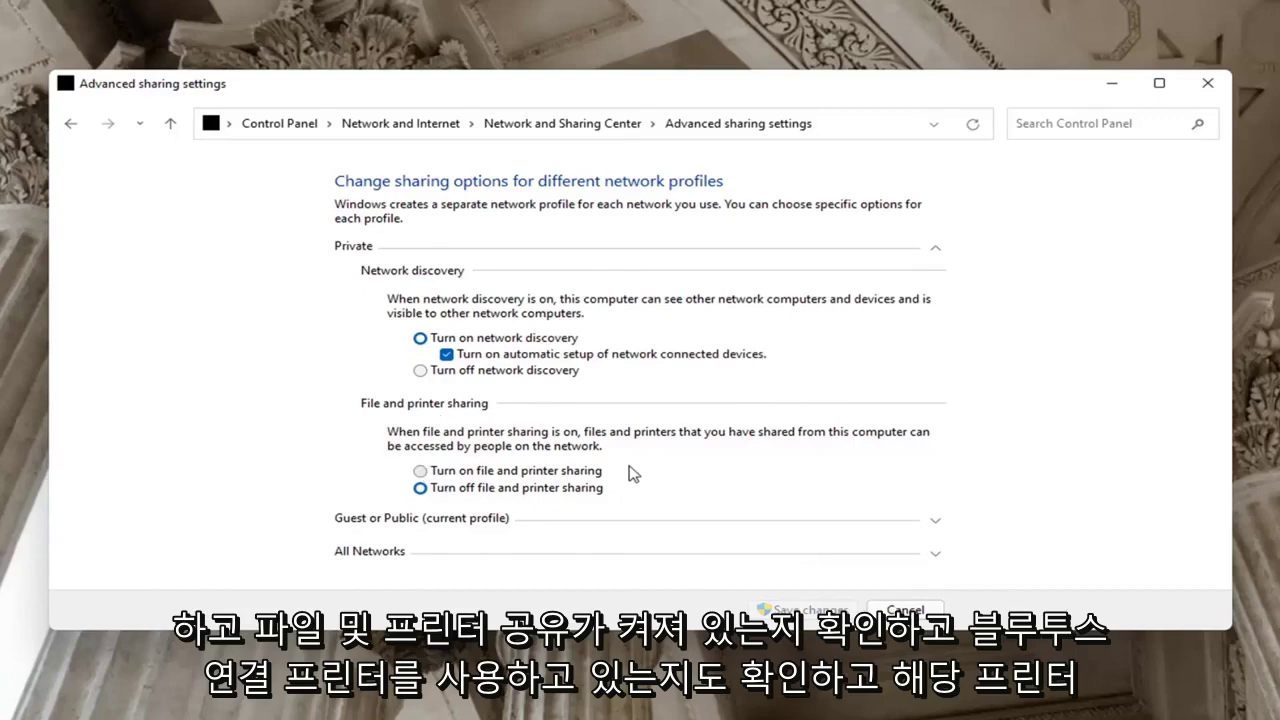
{"action": "left_click", "coordinate": [426, 472]}
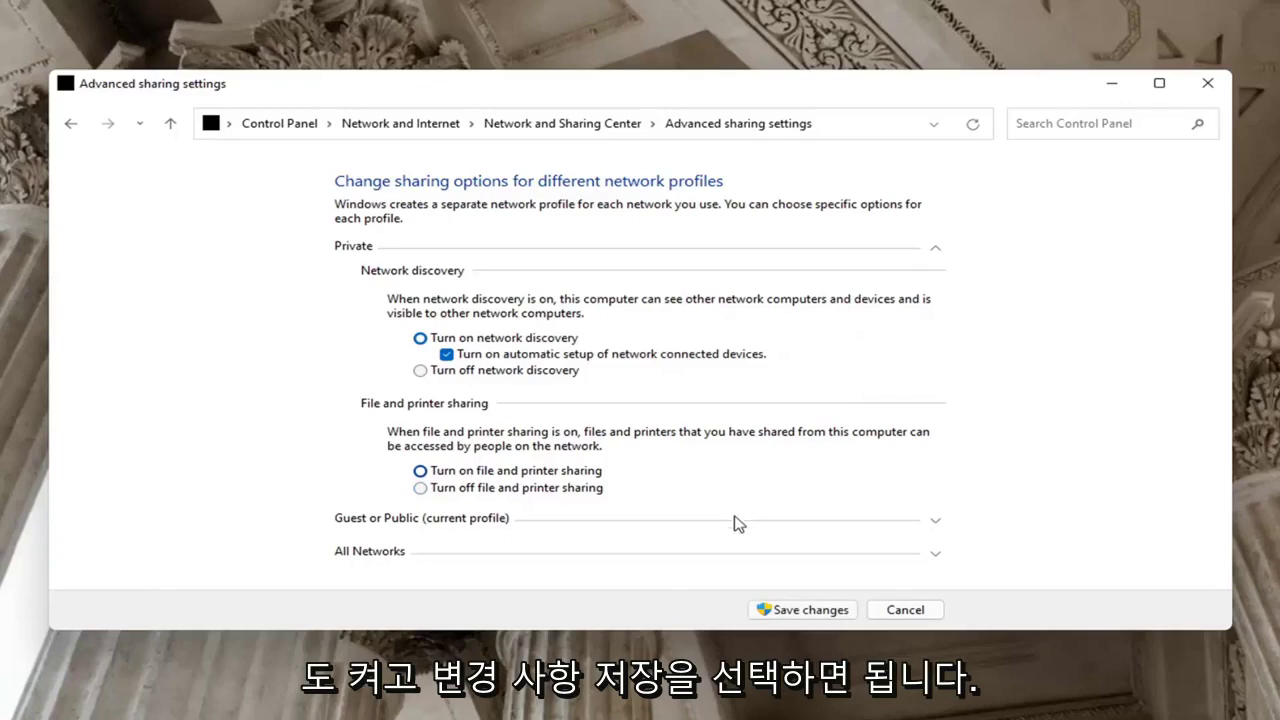